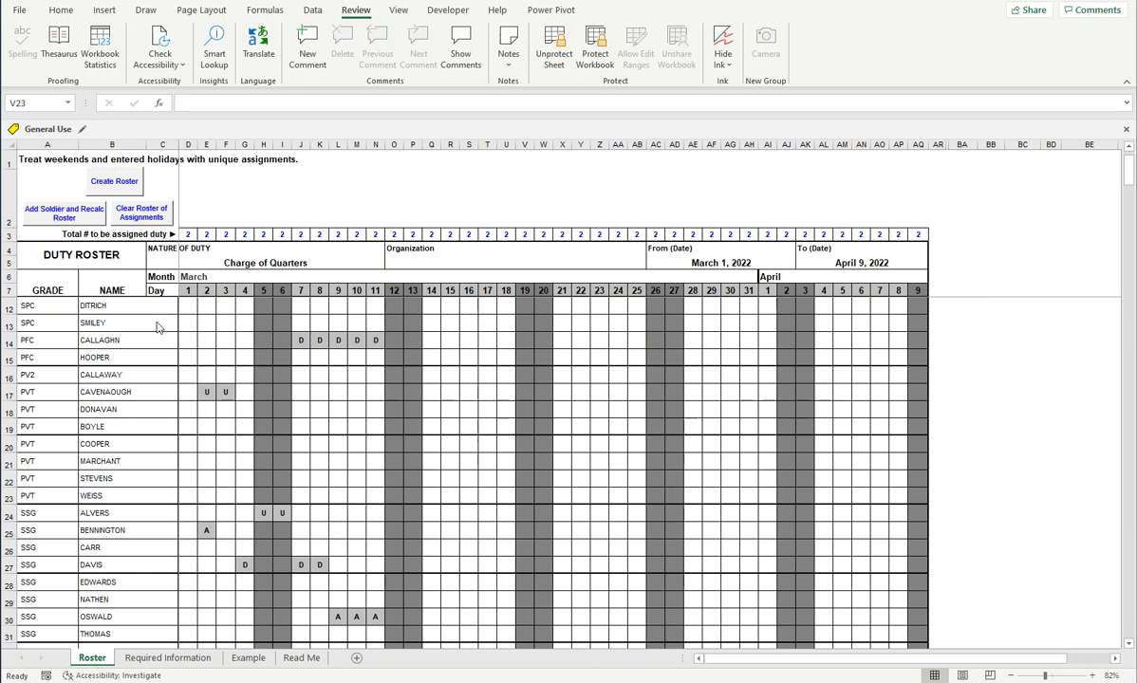
# - Unprotect the Roster sheet
pyautogui.scroll(-1, 158, 326)
pyautogui.scroll(-1, 158, 326)
pyautogui.scroll(1, 159, 327)
pyautogui.scroll(2, 159, 326)
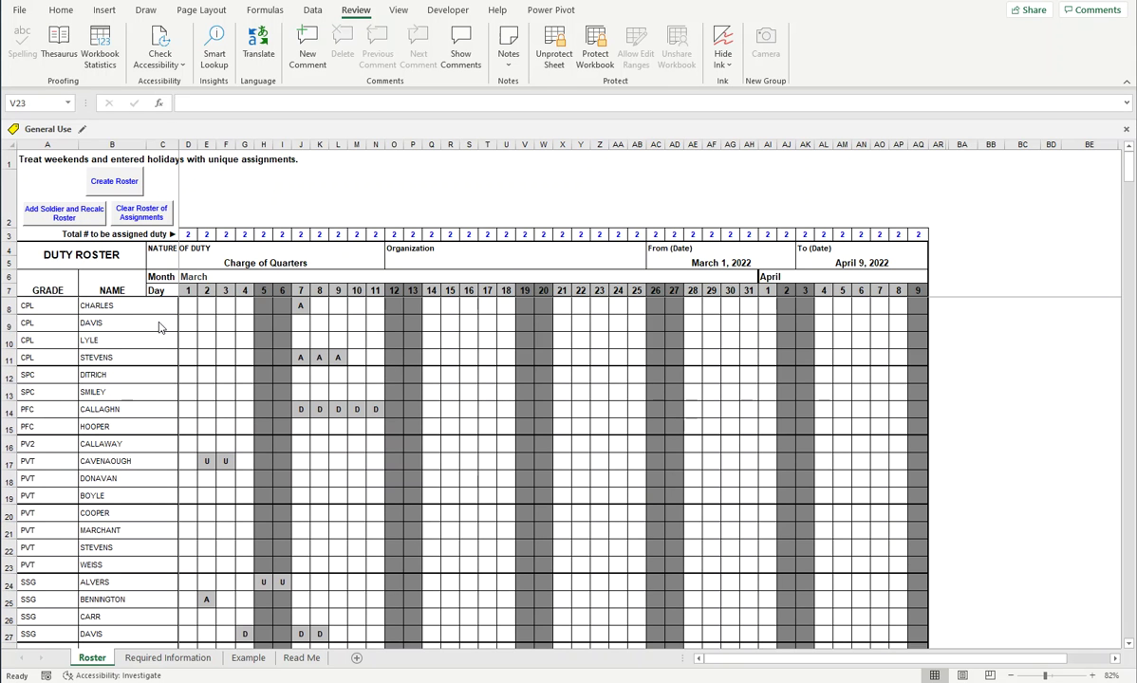
pyautogui.scroll(-2, 161, 326)
pyautogui.scroll(-1, 160, 327)
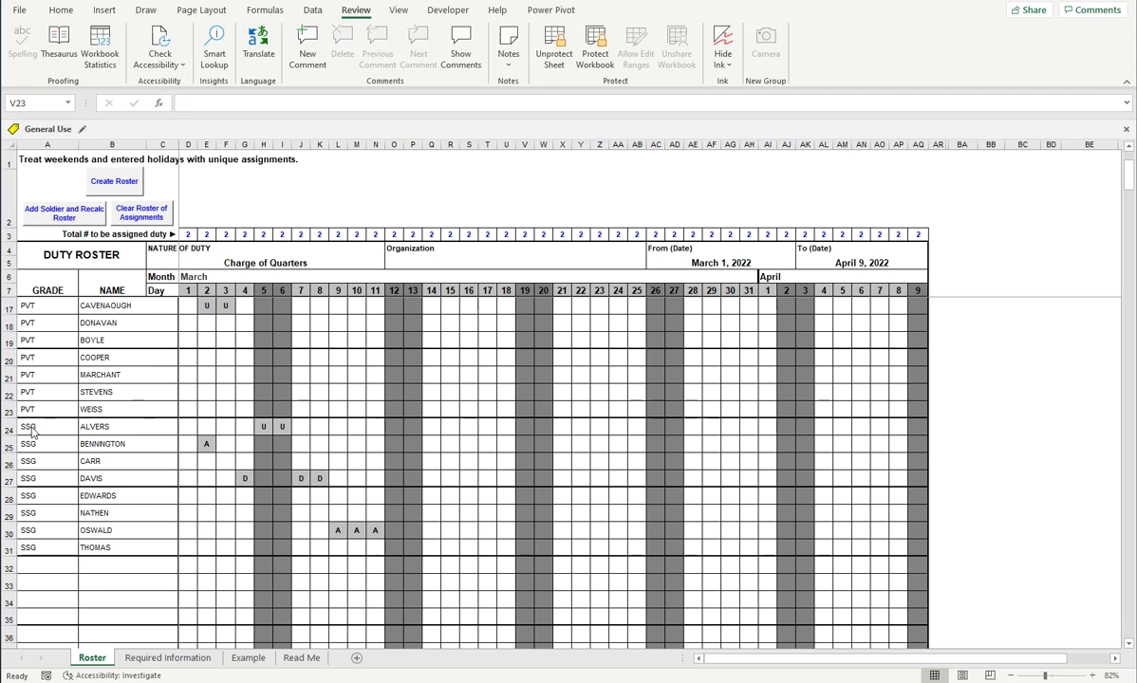
pyautogui.scroll(3, 102, 430)
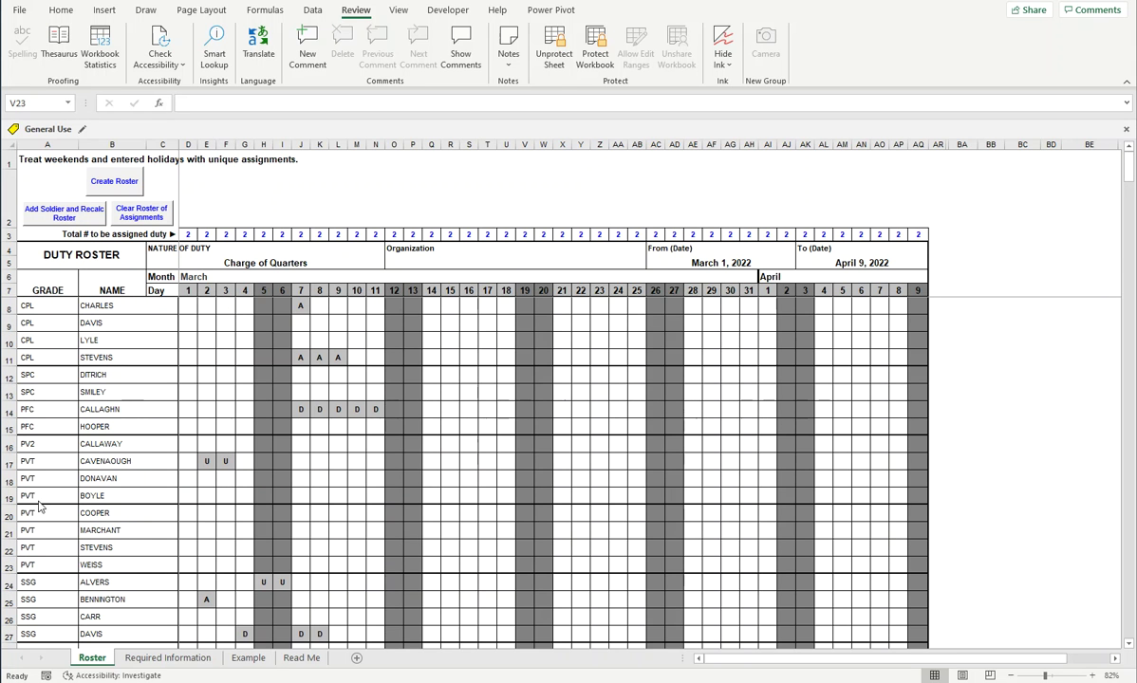
pyautogui.scroll(-3, 50, 580)
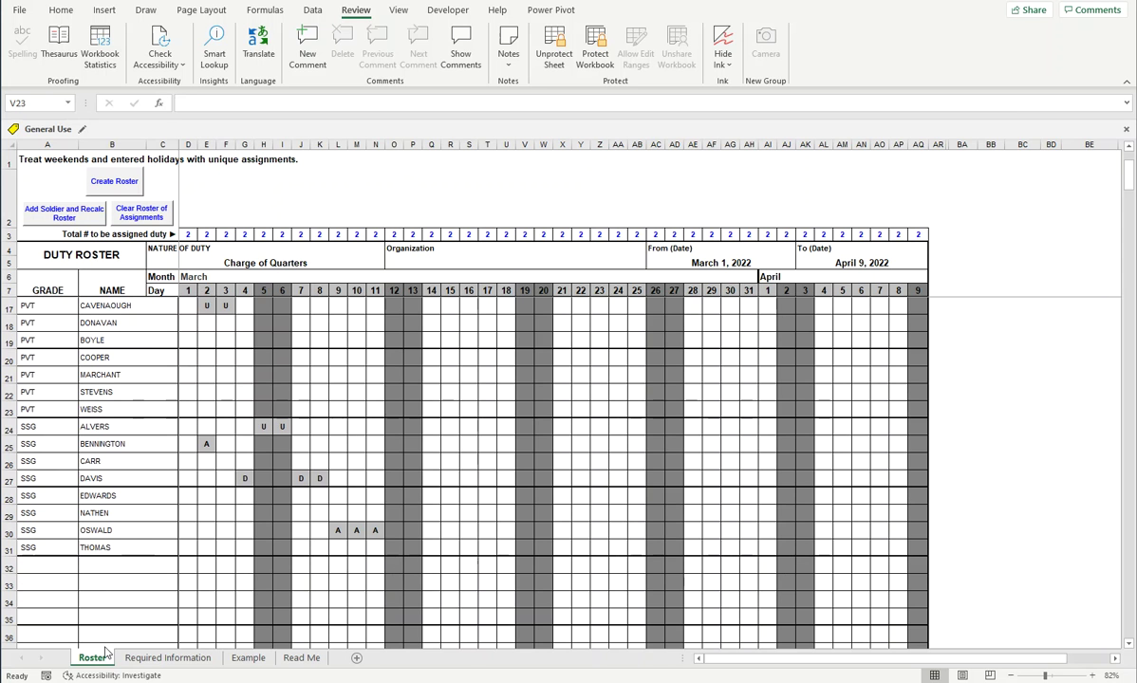
pyautogui.click(556, 47)
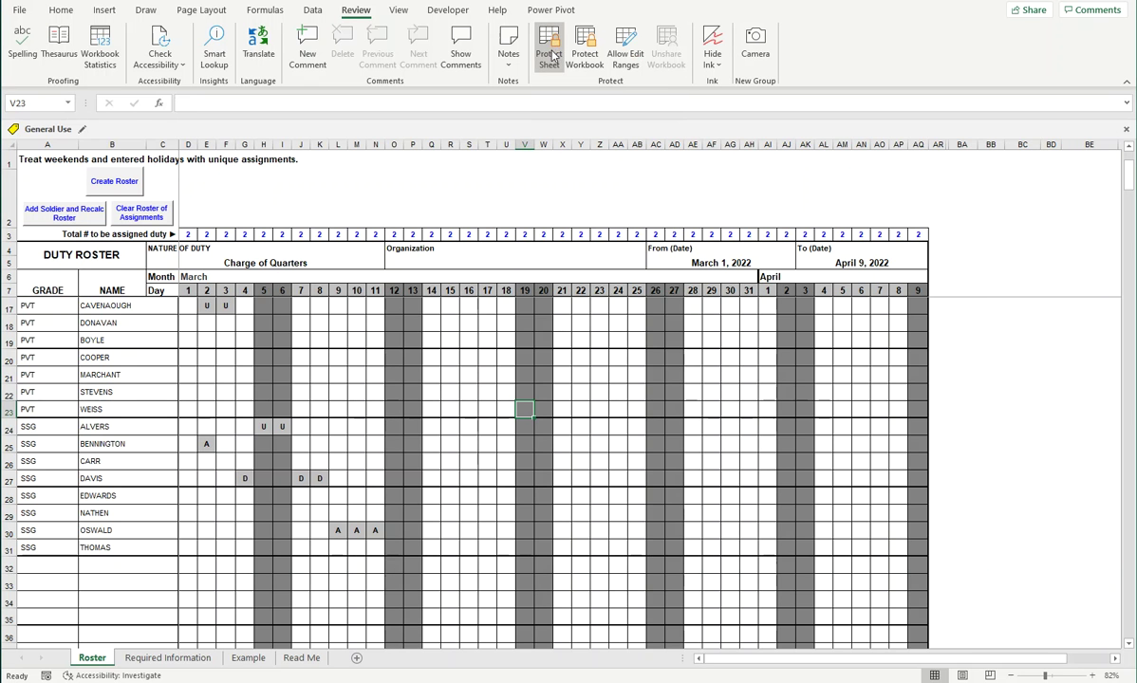
# - Create a copy of the Roster sheet with Move or Copy
pyautogui.rightClick(102, 662)
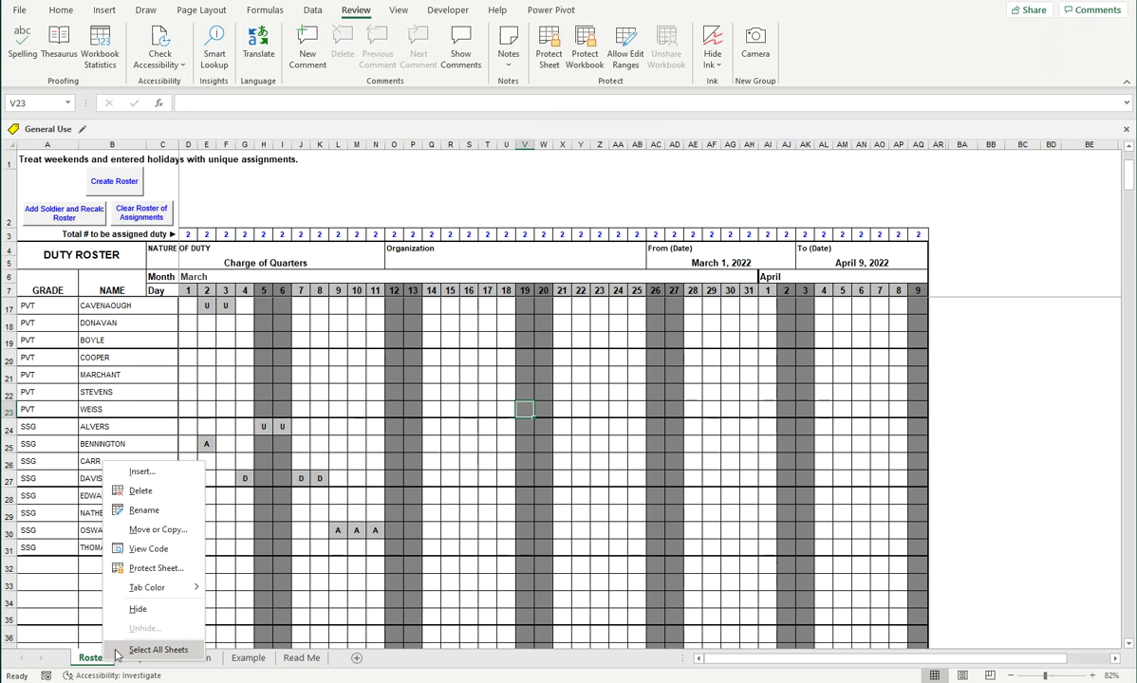
pyautogui.click(160, 533)
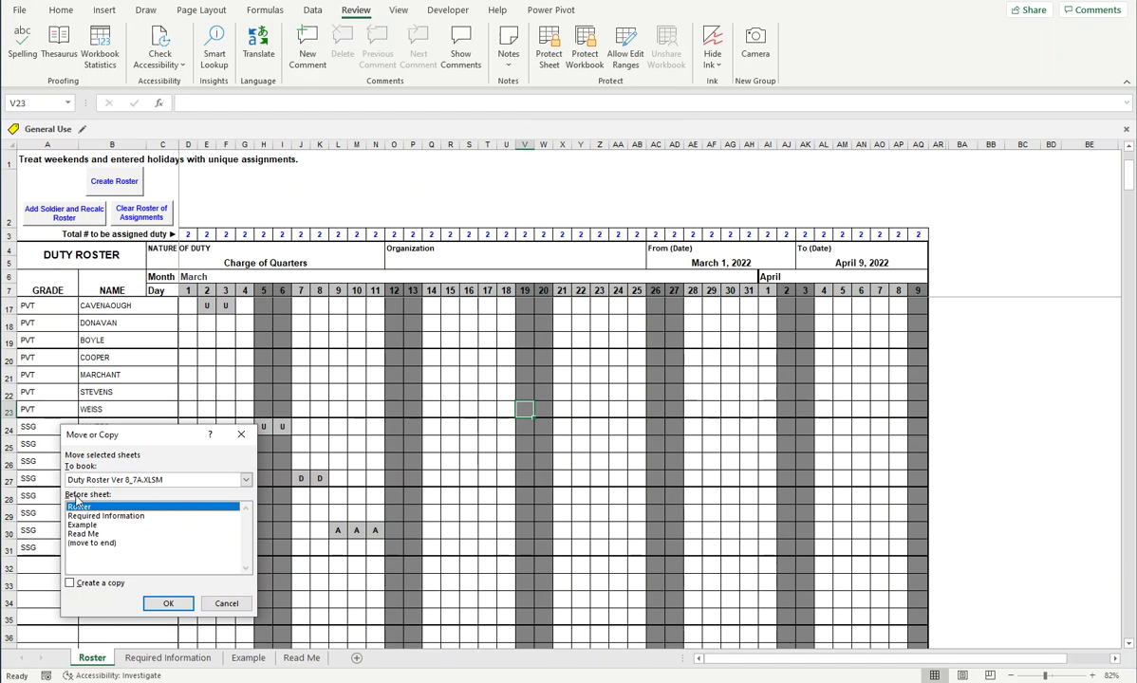
pyautogui.click(69, 584)
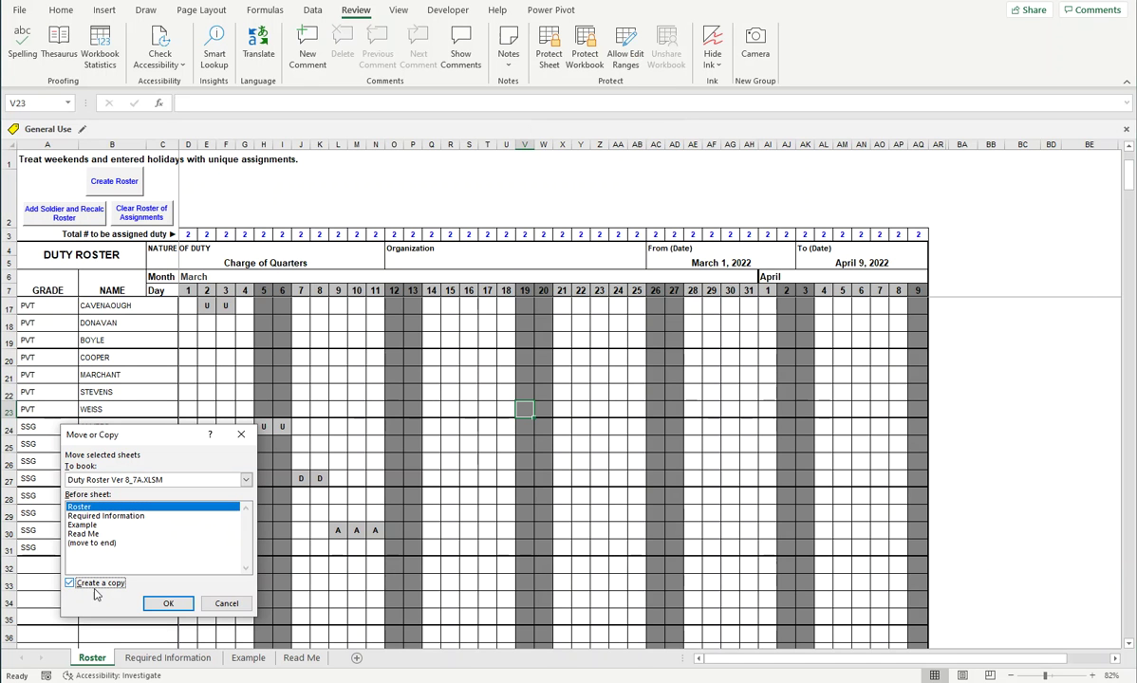
pyautogui.click(163, 604)
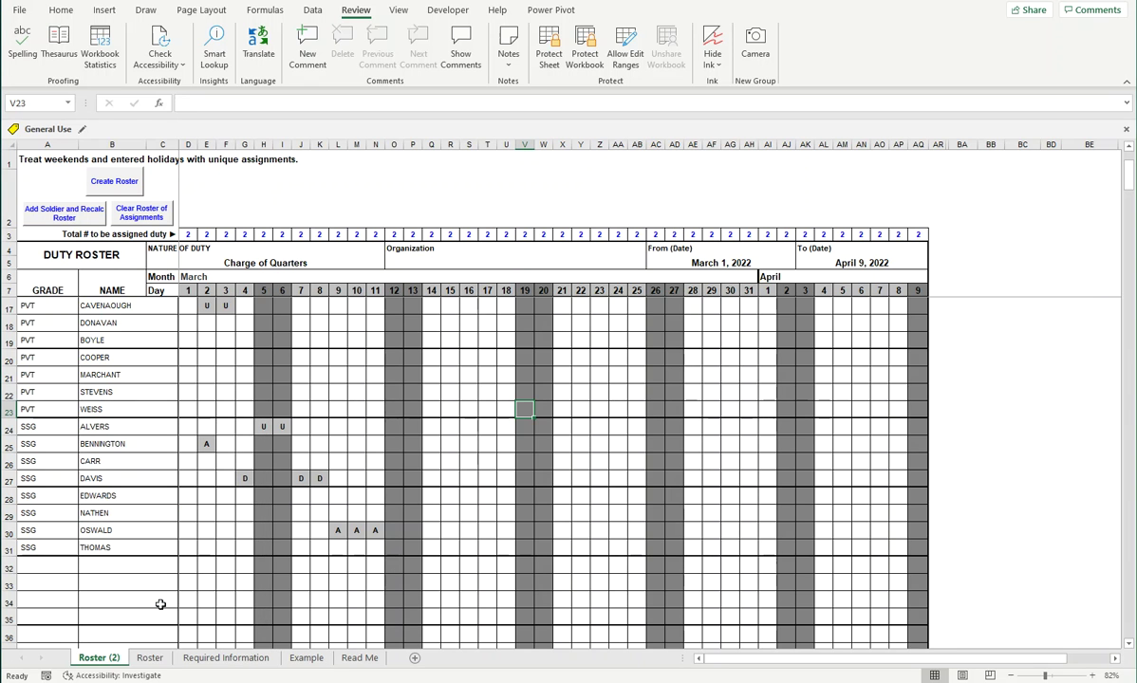
# - Rename the copied sheet to 'Roster (NCO)'
pyautogui.click(130, 660)
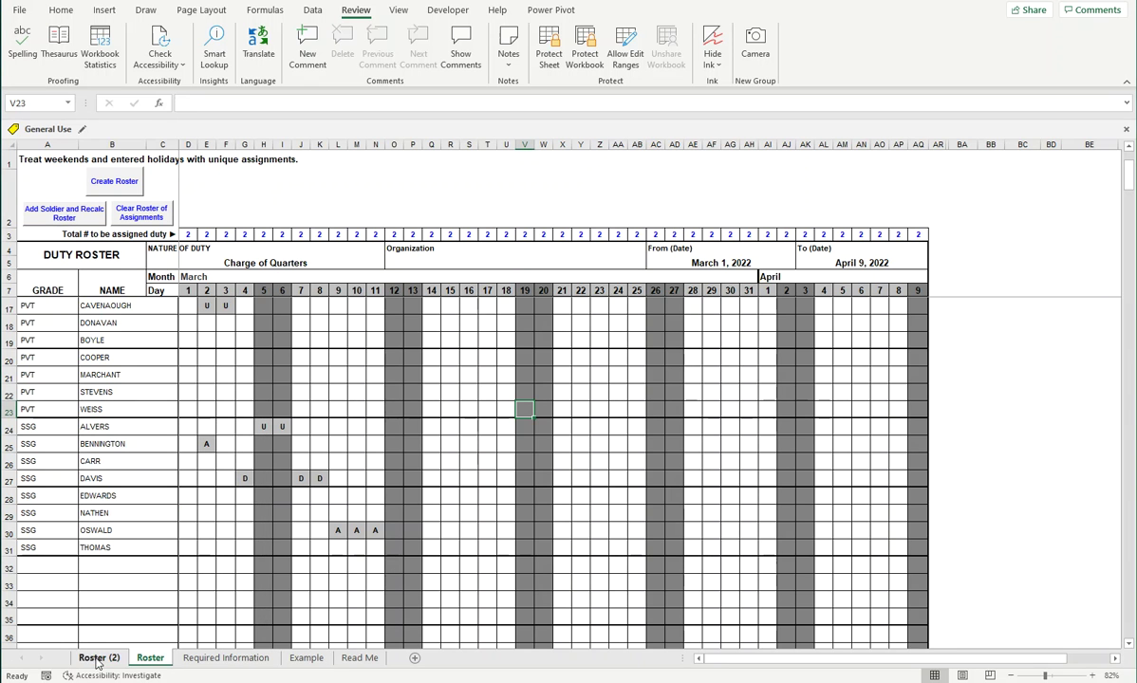
pyautogui.click(93, 659)
pyautogui.click(130, 661)
pyautogui.rightClick(93, 659)
pyautogui.click(134, 512)
pyautogui.moveTo(116, 657); pyautogui.dragTo(122, 647)
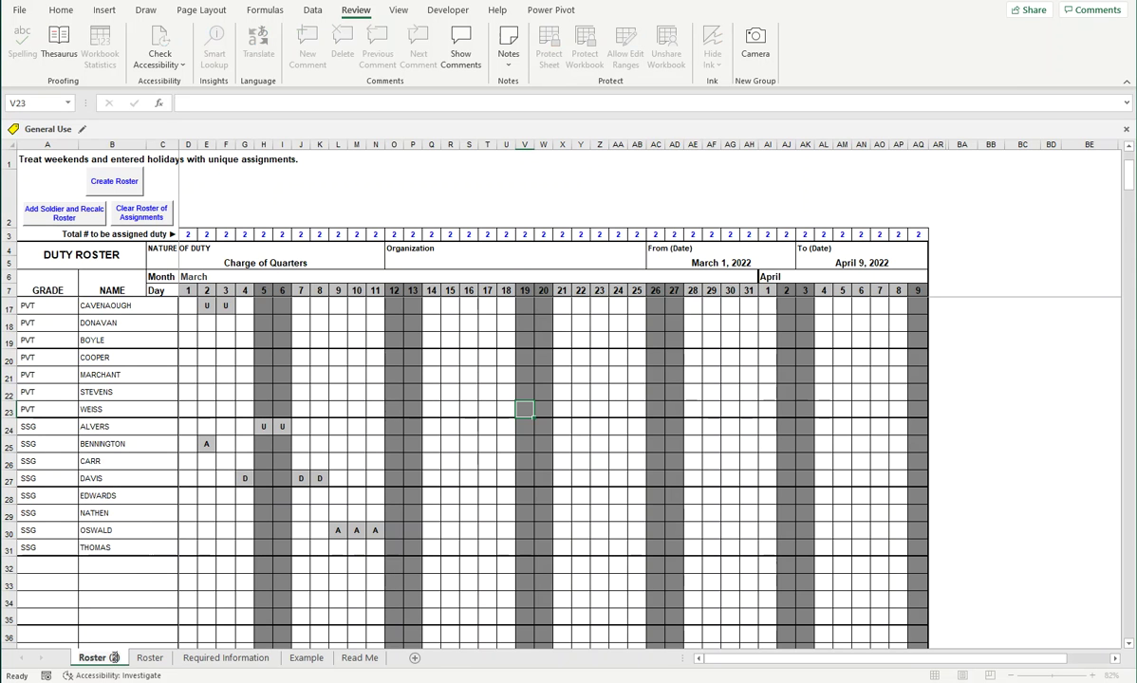
pyautogui.doubleClick(114, 657)
pyautogui.write('NCO')
pyautogui.press('Return')
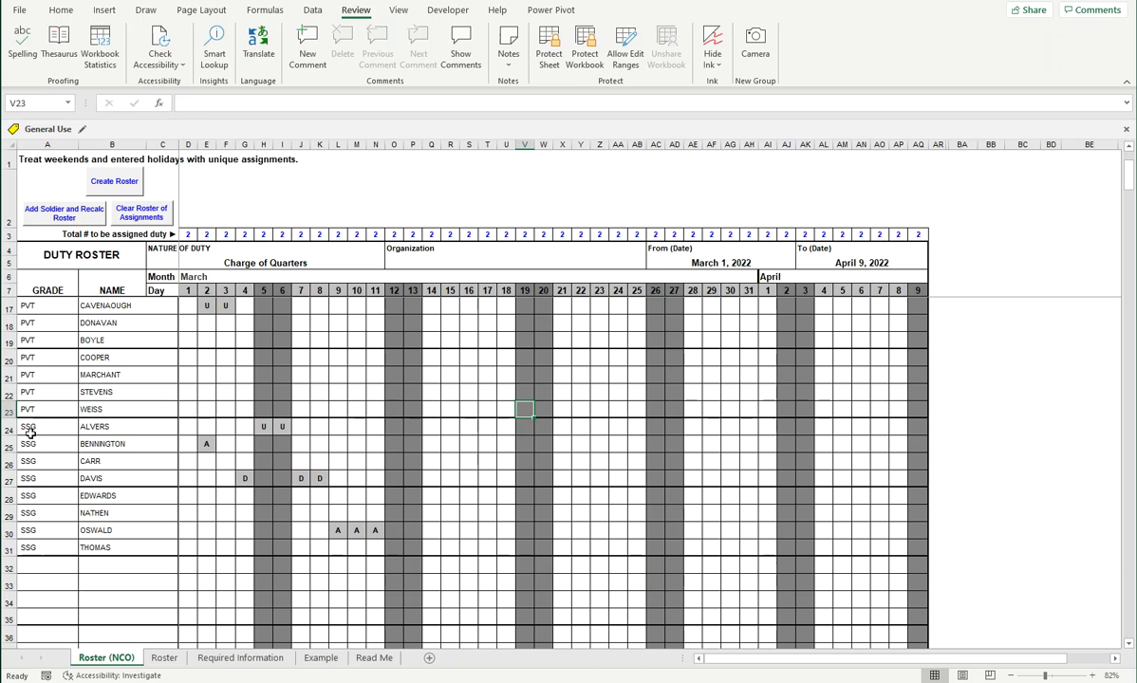
# - Clear the SSG rows A24:N31 on the Roster sheet
pyautogui.moveTo(26, 424)
pyautogui.mouseDown()
pyautogui.moveTo(385, 537)
pyautogui.moveTo(376, 547)
pyautogui.mouseUp()
pyautogui.hotkey('ctrl', 'c')
pyautogui.press('Delete')
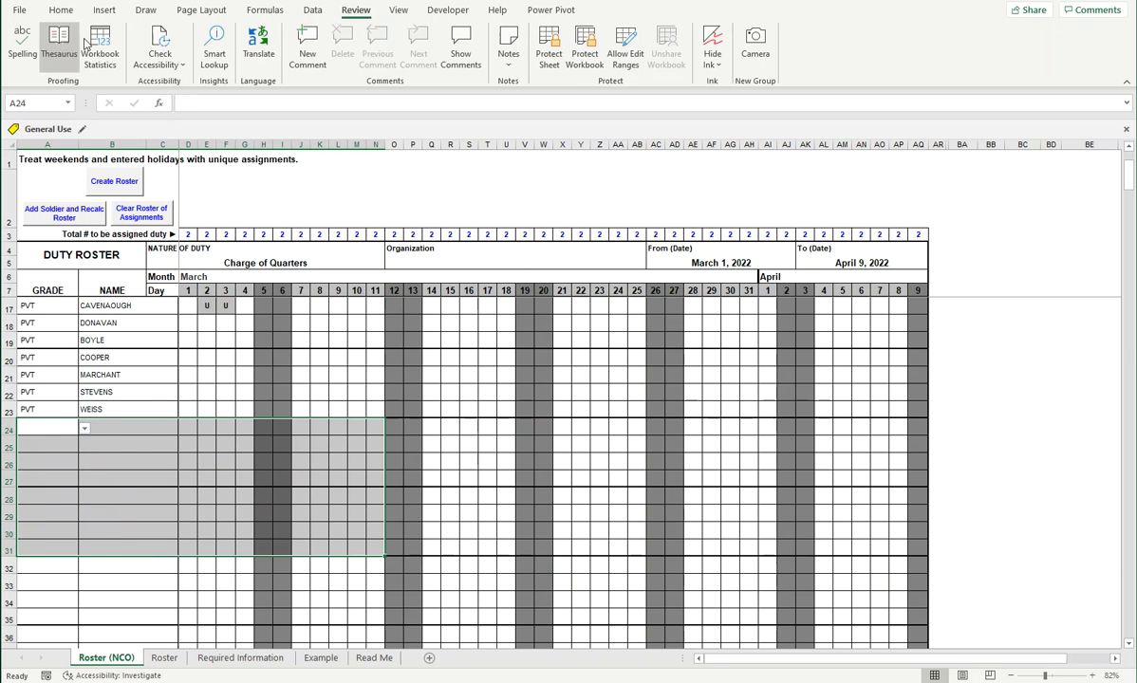
pyautogui.hotkey('ctrl', 'v')
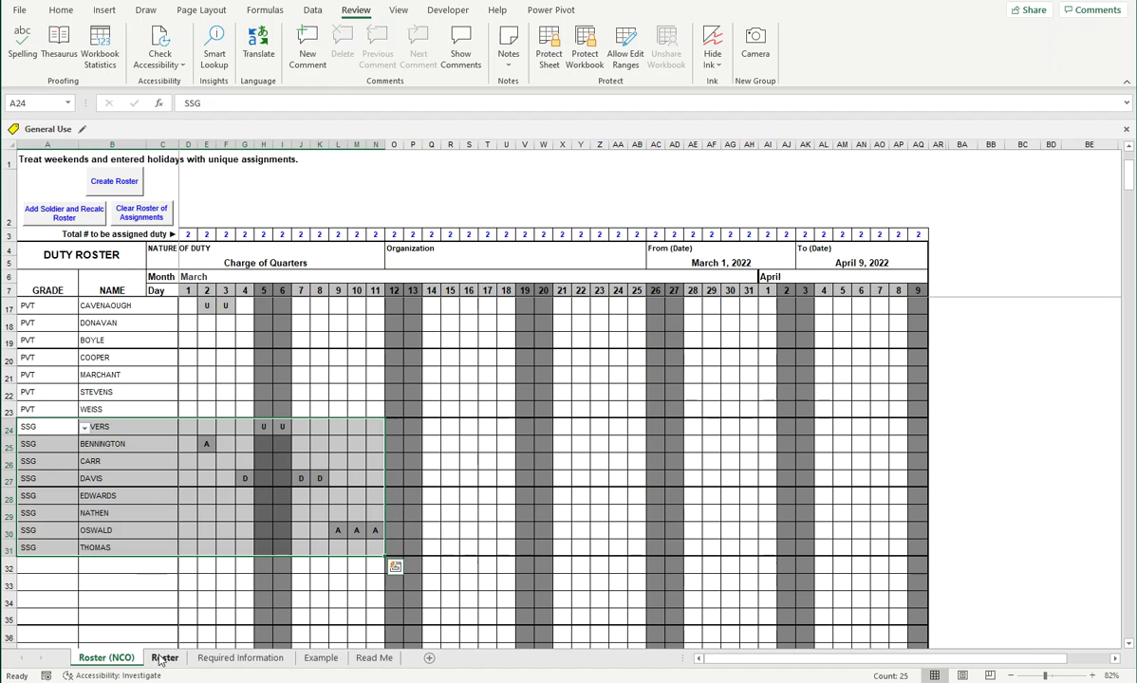
pyautogui.click(161, 659)
pyautogui.click(123, 565)
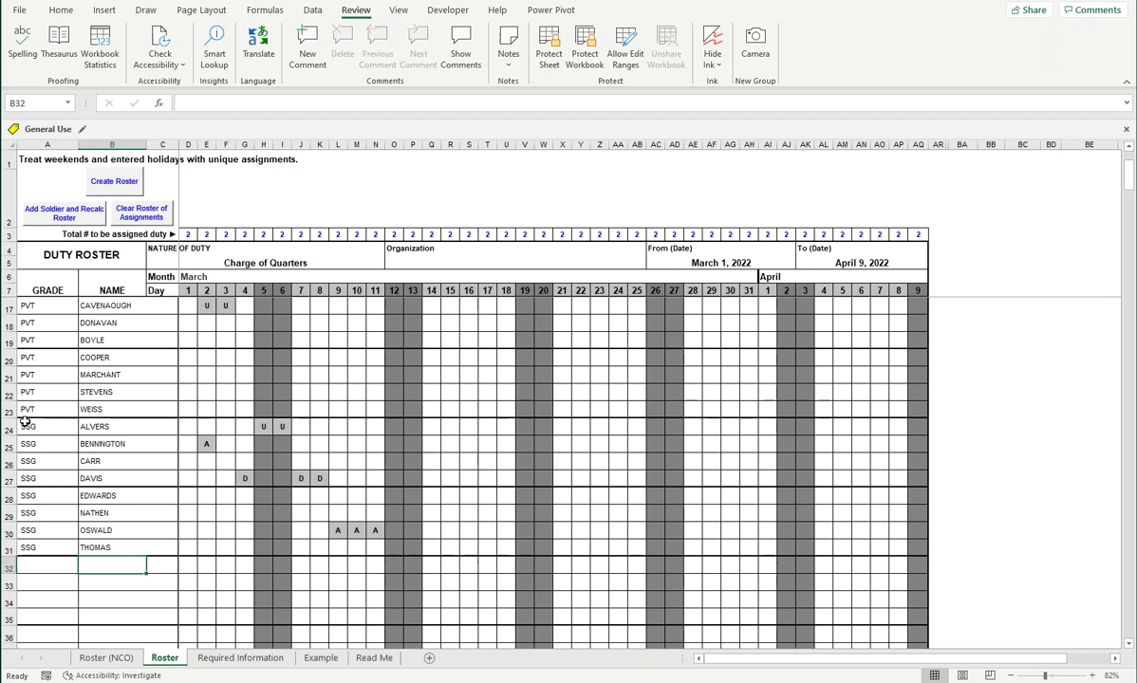
pyautogui.moveTo(24, 424)
pyautogui.mouseDown()
pyautogui.moveTo(377, 536)
pyautogui.moveTo(375, 548)
pyautogui.mouseUp()
pyautogui.press('Delete')
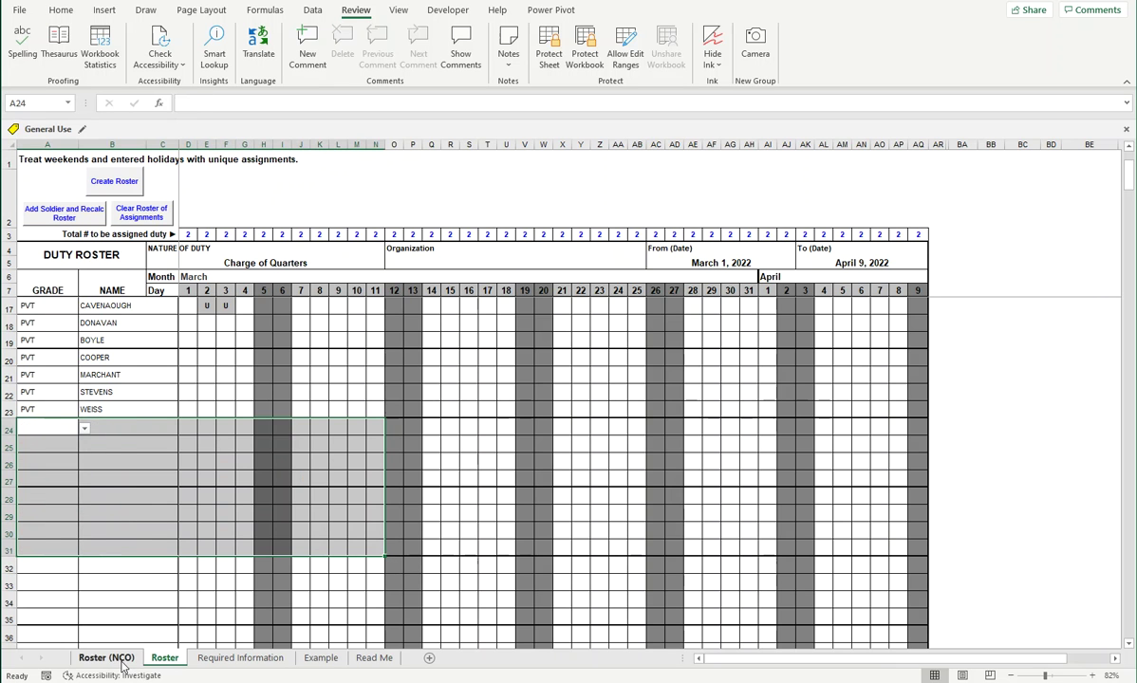
# - Clear the CPL-through-PVT rows A8:N23 on the Roster (NCO) sheet
pyautogui.click(107, 658)
pyautogui.click(114, 616)
pyautogui.scroll(1, 121, 625)
pyautogui.scroll(2, 120, 625)
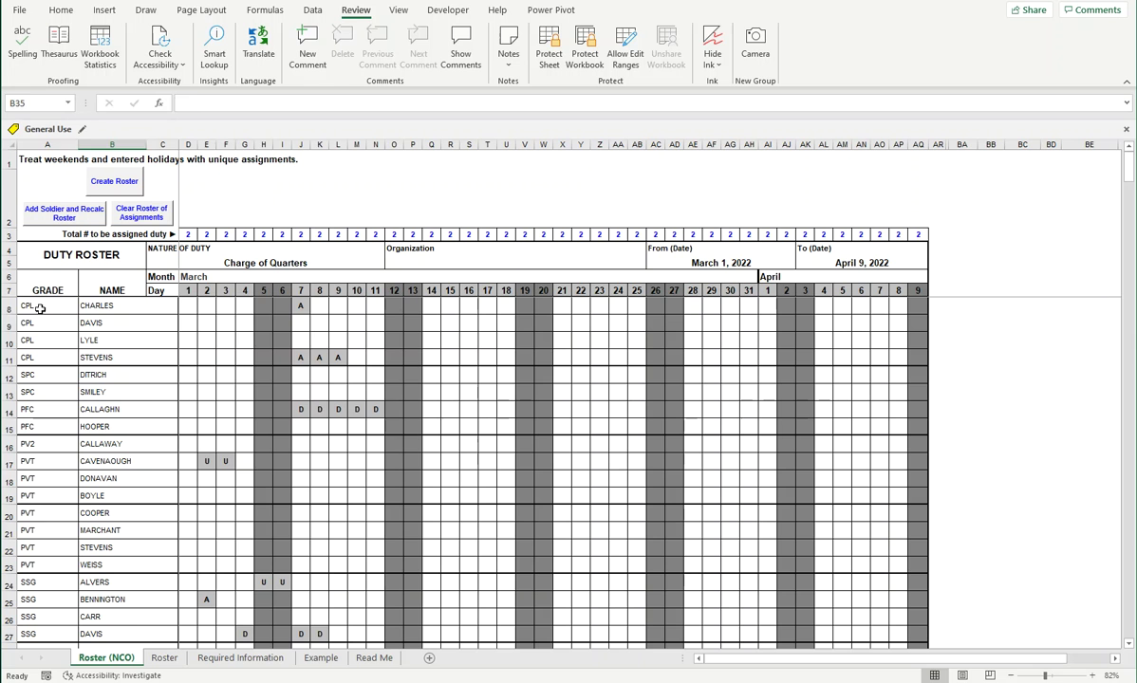
pyautogui.moveTo(40, 308); pyautogui.dragTo(370, 559)
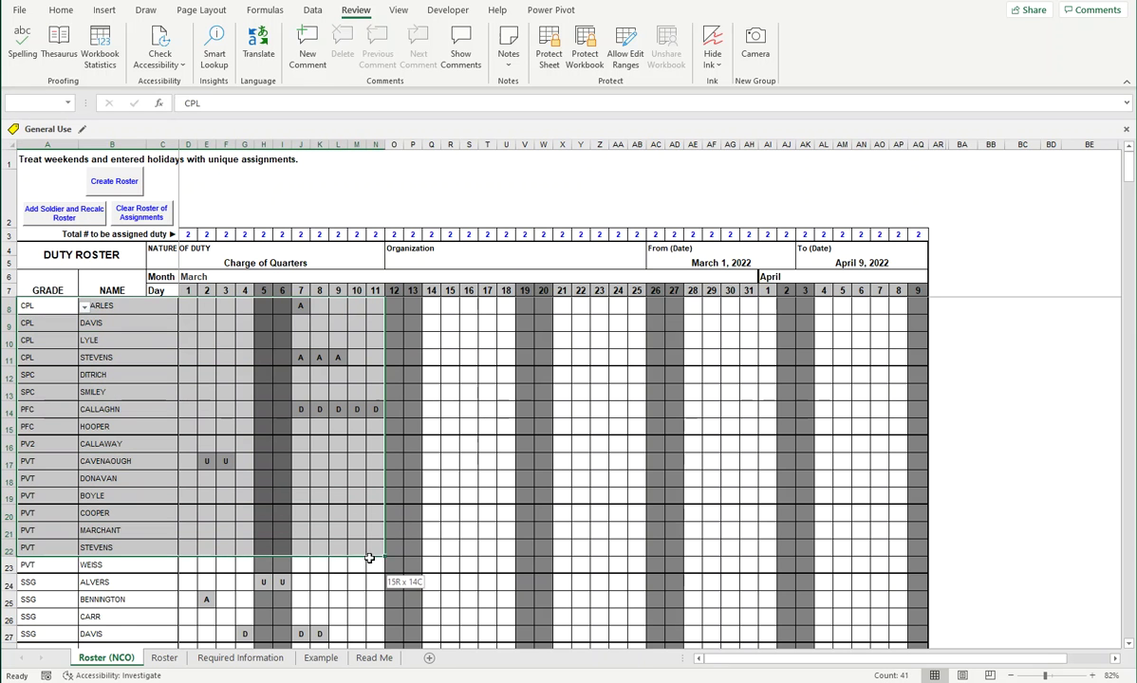
pyautogui.moveTo(370, 564); pyautogui.dragTo(367, 559)
pyautogui.press('Delete')
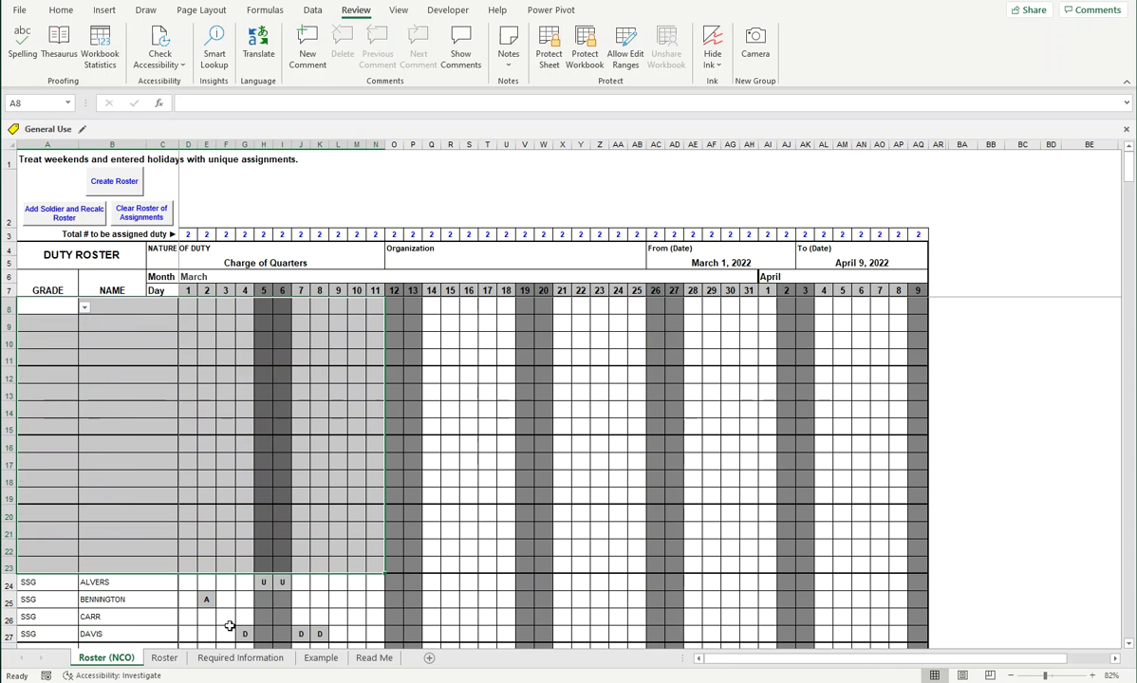
pyautogui.scroll(-2, 123, 573)
# - Copy the SSG rows 24–31 and paste them as values starting at A8
pyautogui.moveTo(38, 478); pyautogui.dragTo(378, 599)
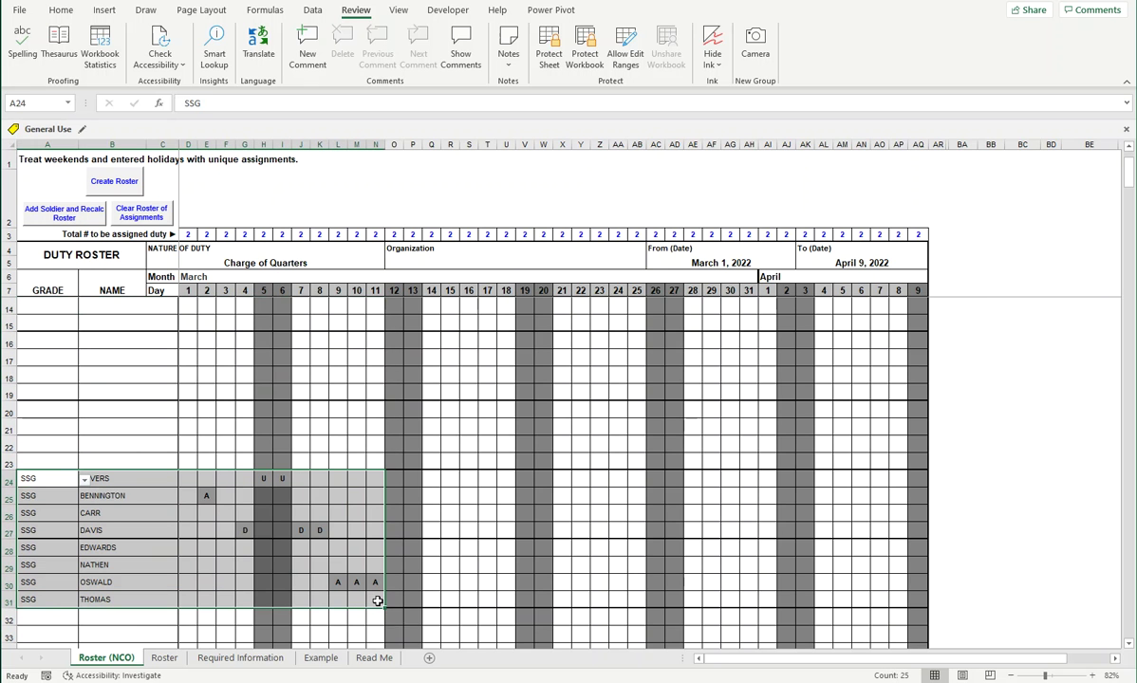
pyautogui.rightClick(357, 520)
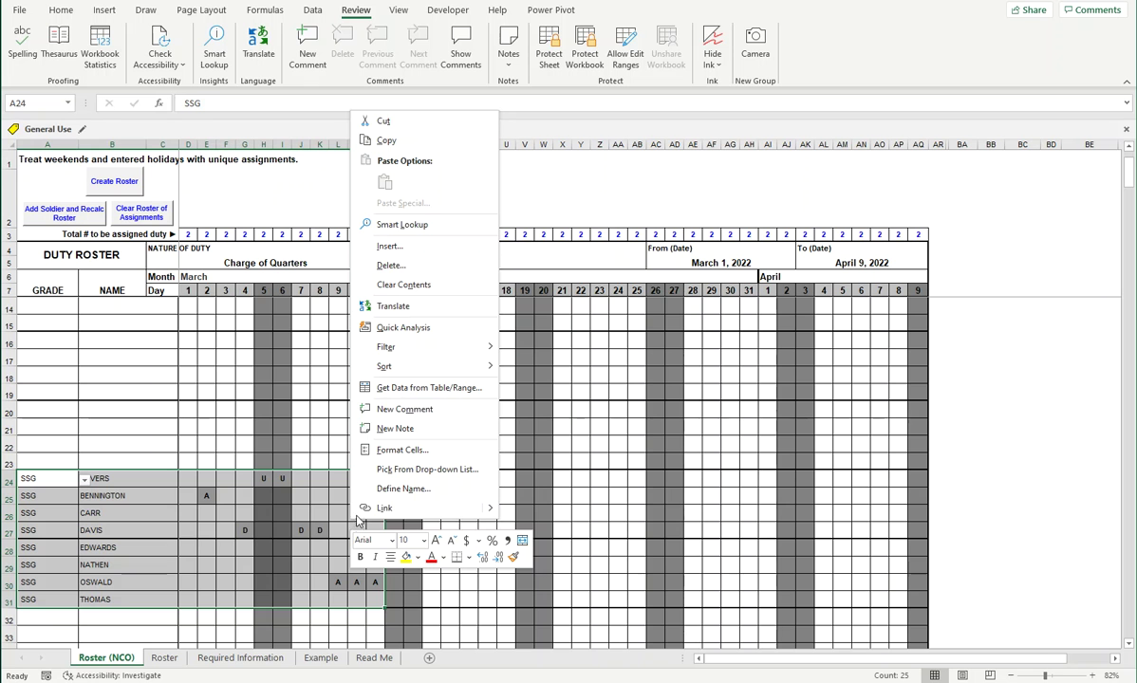
pyautogui.click(381, 142)
pyautogui.scroll(2, 211, 449)
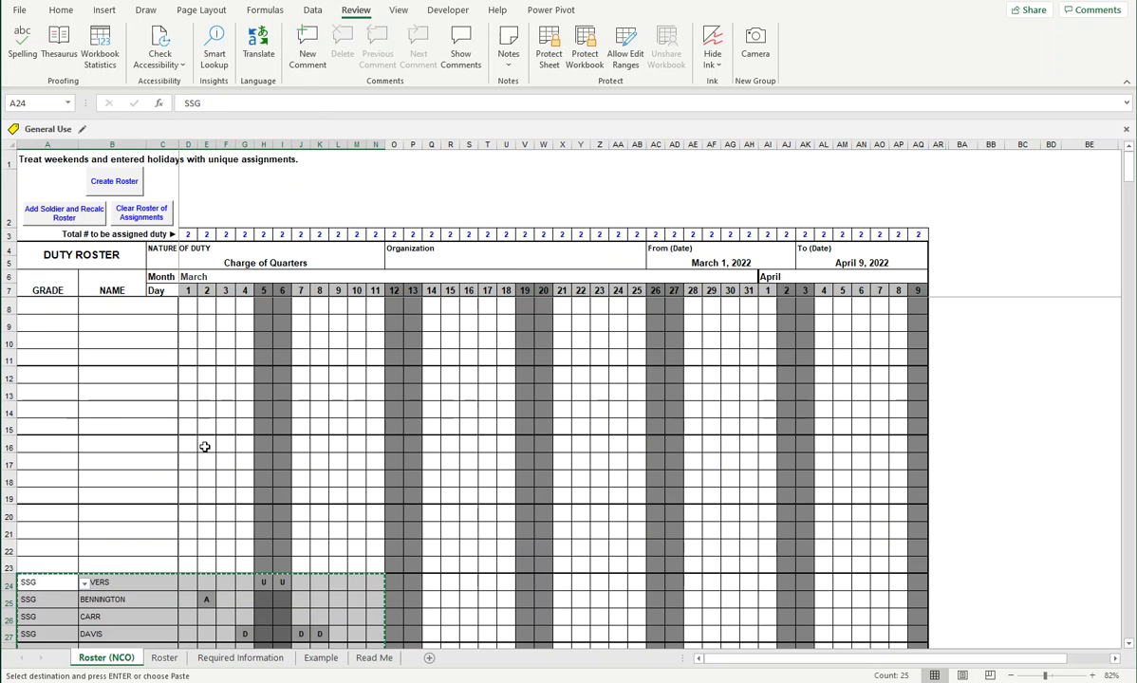
pyautogui.click(36, 305)
pyautogui.rightClick(38, 305)
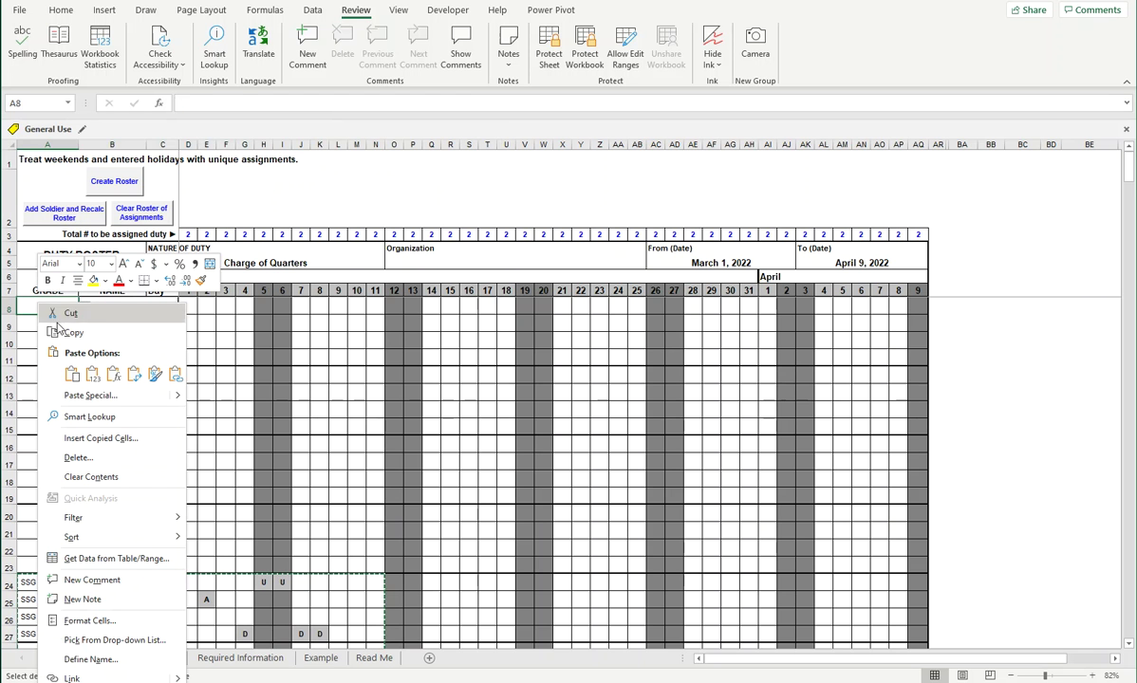
pyautogui.click(93, 373)
# - Clear the duplicated SSG rows 24–31 below the roster
pyautogui.moveTo(35, 583); pyautogui.dragTo(374, 630)
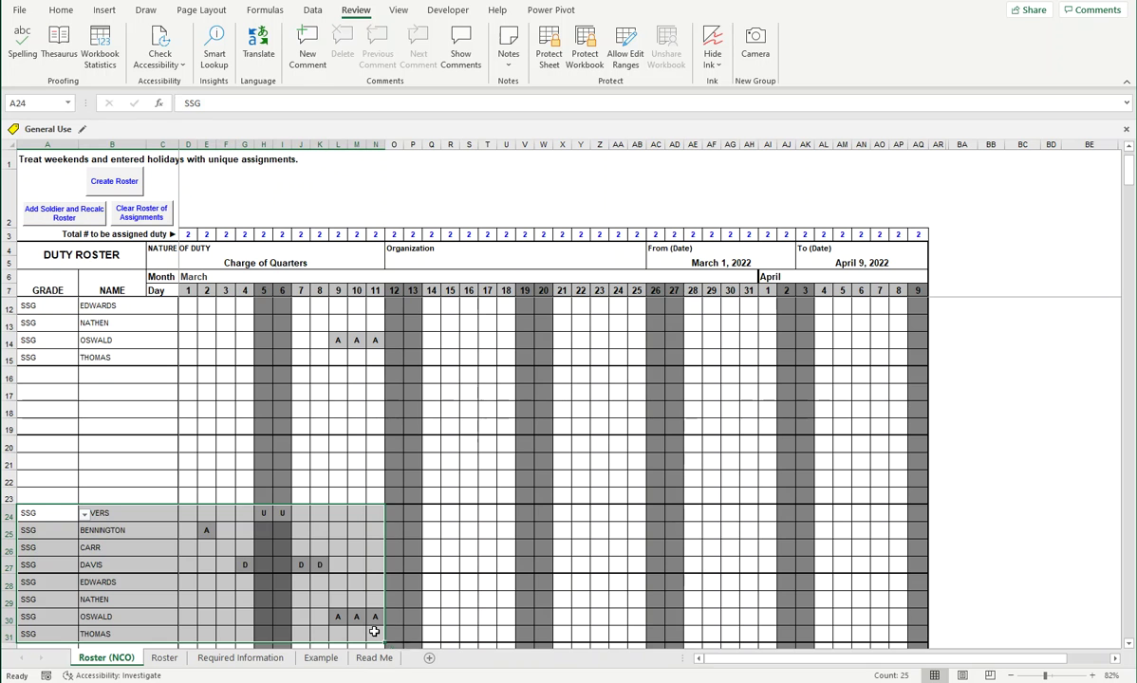
pyautogui.press('Delete')
pyautogui.scroll(2, 324, 641)
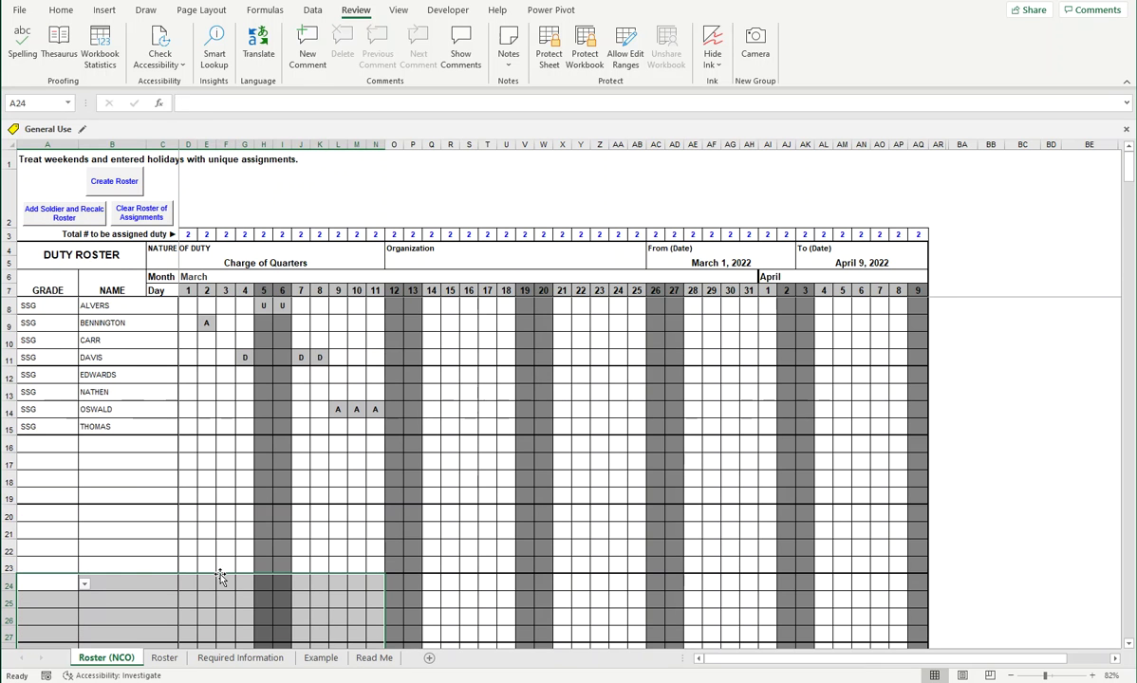
pyautogui.scroll(-1, 229, 560)
pyautogui.scroll(1, 180, 500)
# - Set C5 on Roster (NCO) to Charge of Quarters, accepting 1 soldier needed per day
pyautogui.click(251, 531)
pyautogui.click(240, 658)
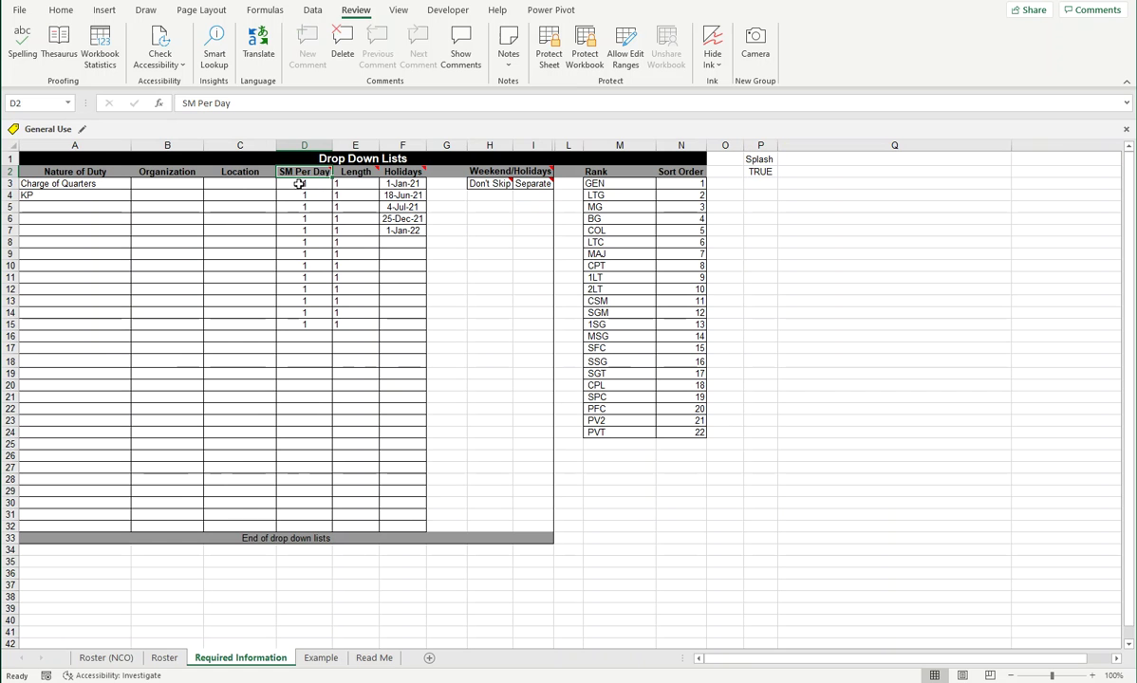
pyautogui.click(109, 659)
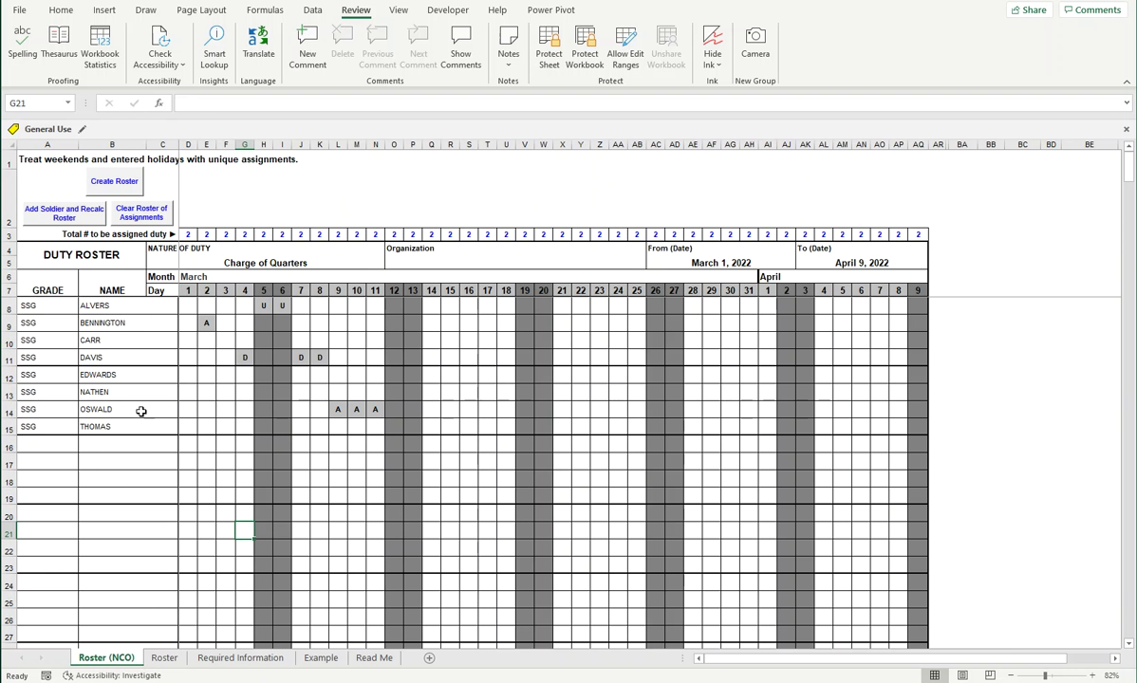
pyautogui.click(233, 262)
pyautogui.click(390, 263)
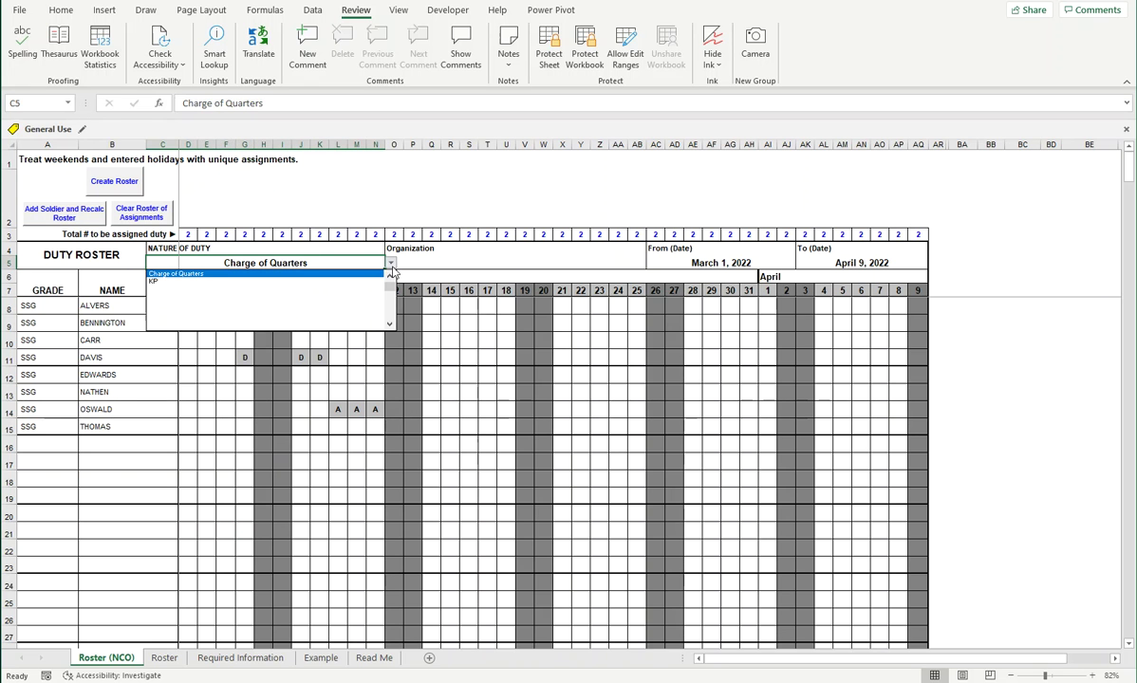
pyautogui.click(211, 274)
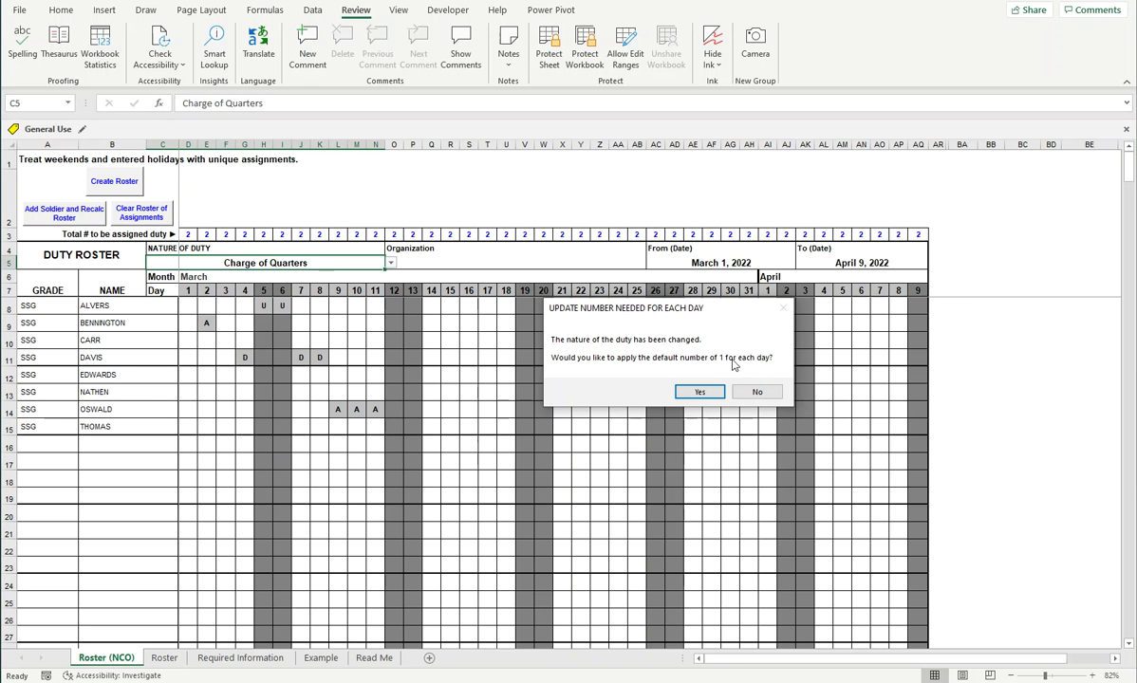
pyautogui.click(700, 392)
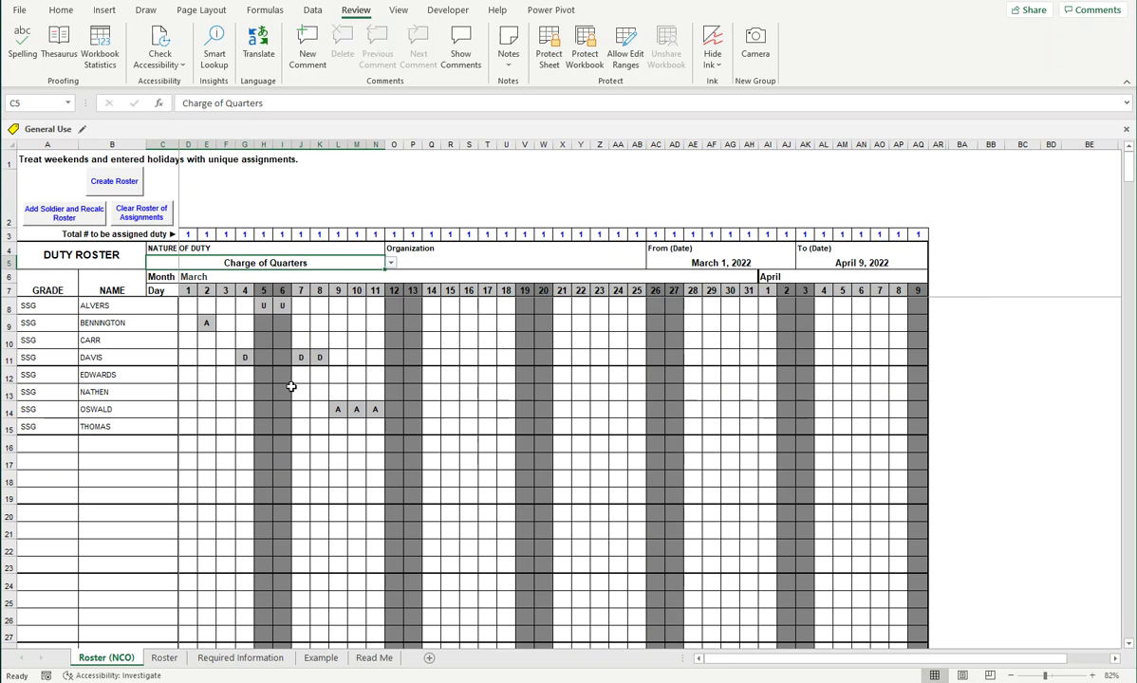
# - Run Create Roster on Roster (NCO), accepting each prompt, then view the Roster sheet
pyautogui.click(220, 424)
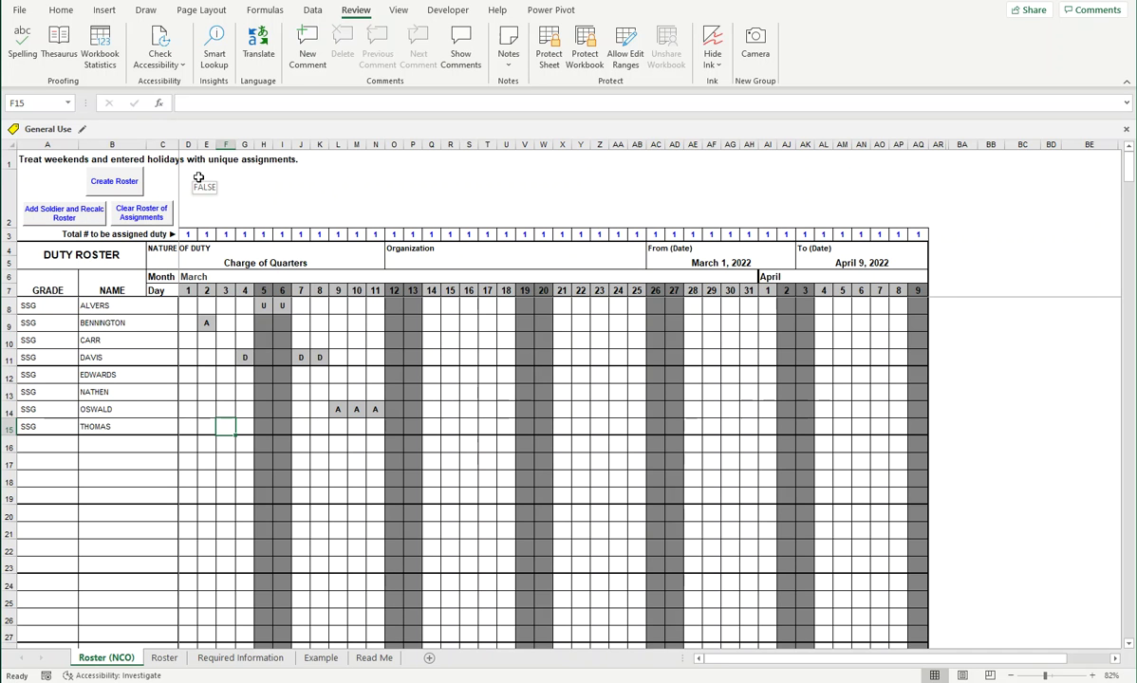
pyautogui.click(120, 180)
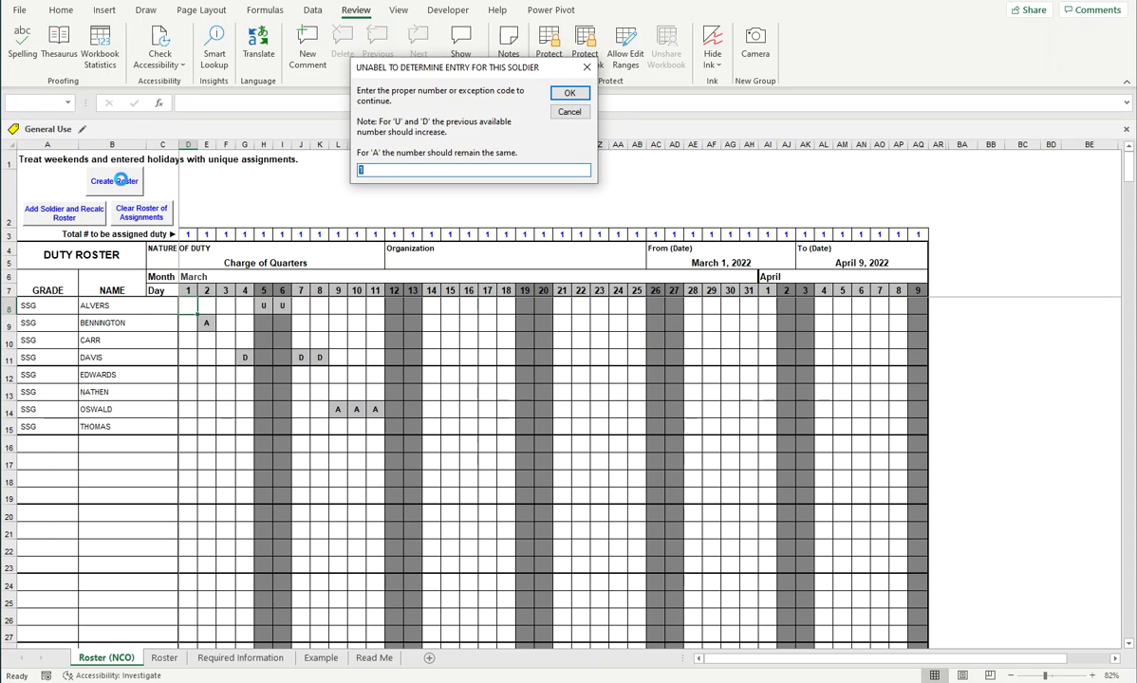
pyautogui.press('Return')
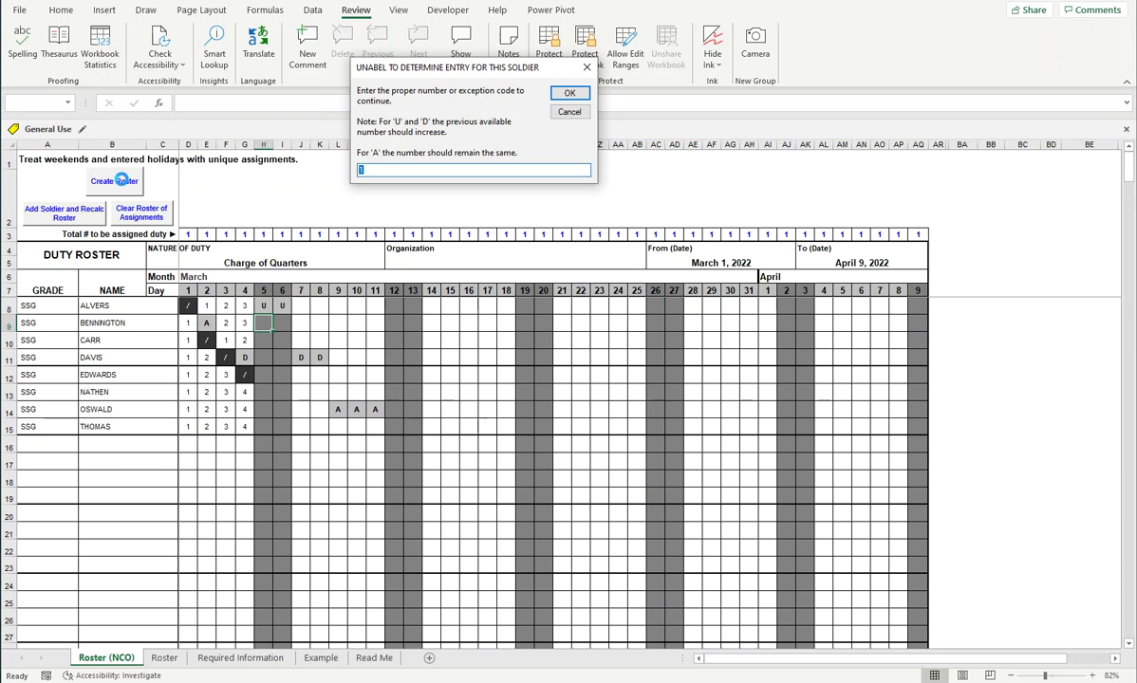
pyautogui.press('Return')
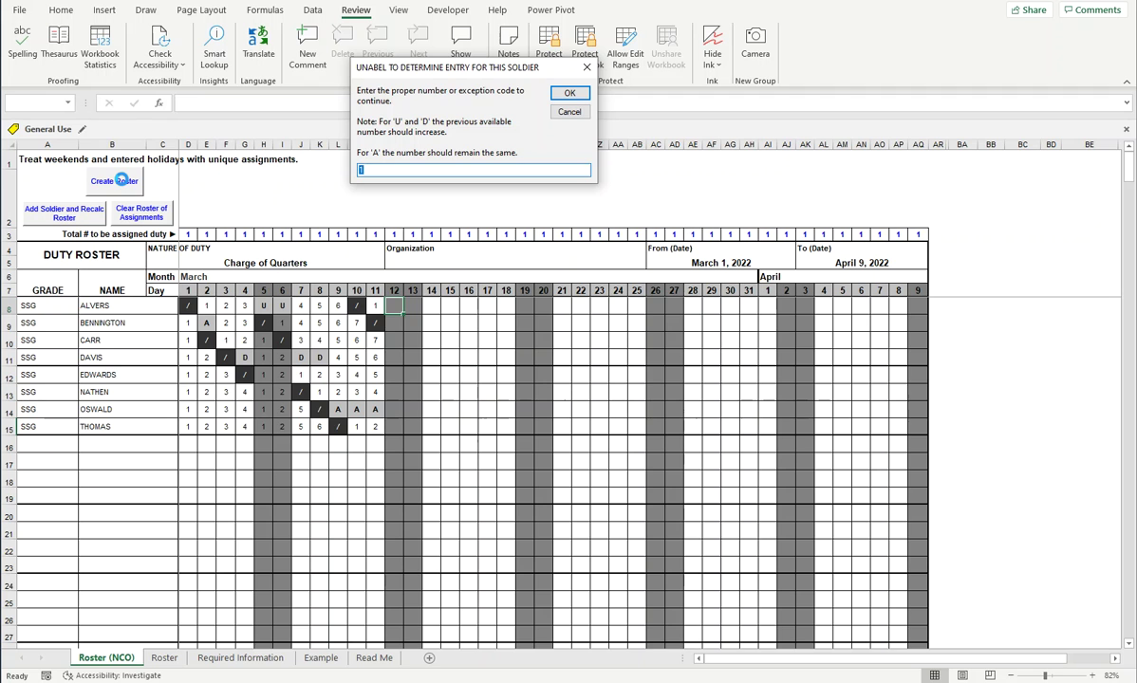
pyautogui.press('Return')
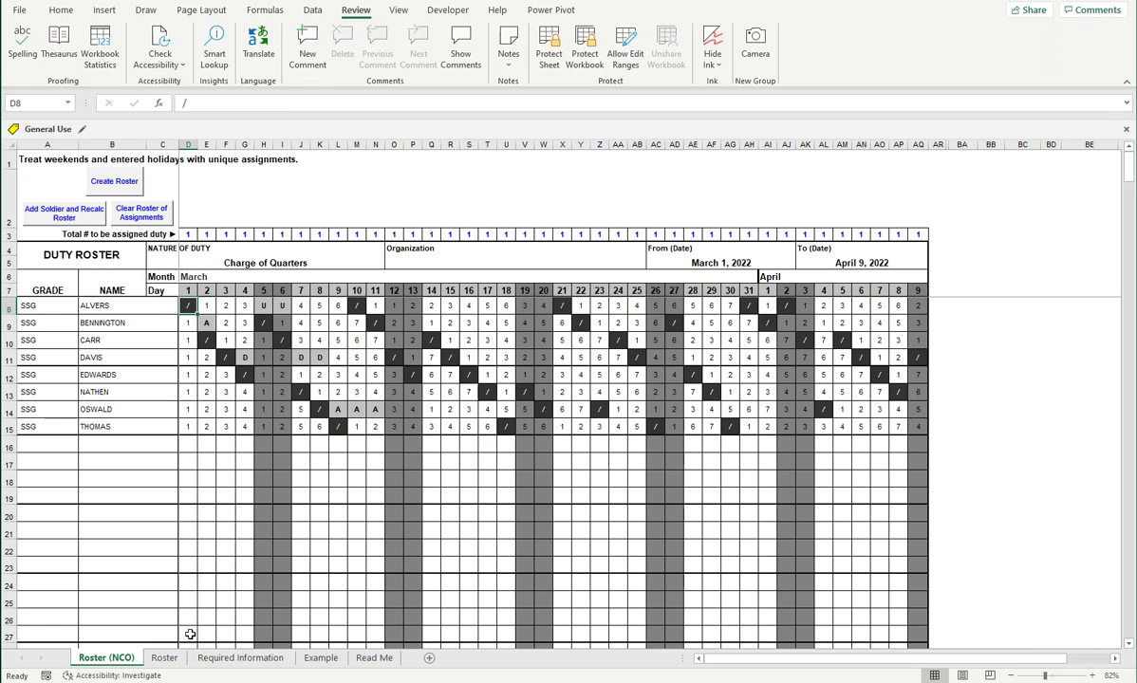
pyautogui.click(164, 656)
pyautogui.click(280, 391)
pyautogui.scroll(3, 262, 459)
# - Run Create Roster on the Roster sheet, accepting the default at each prompt
pyautogui.click(111, 180)
pyautogui.press('Return')
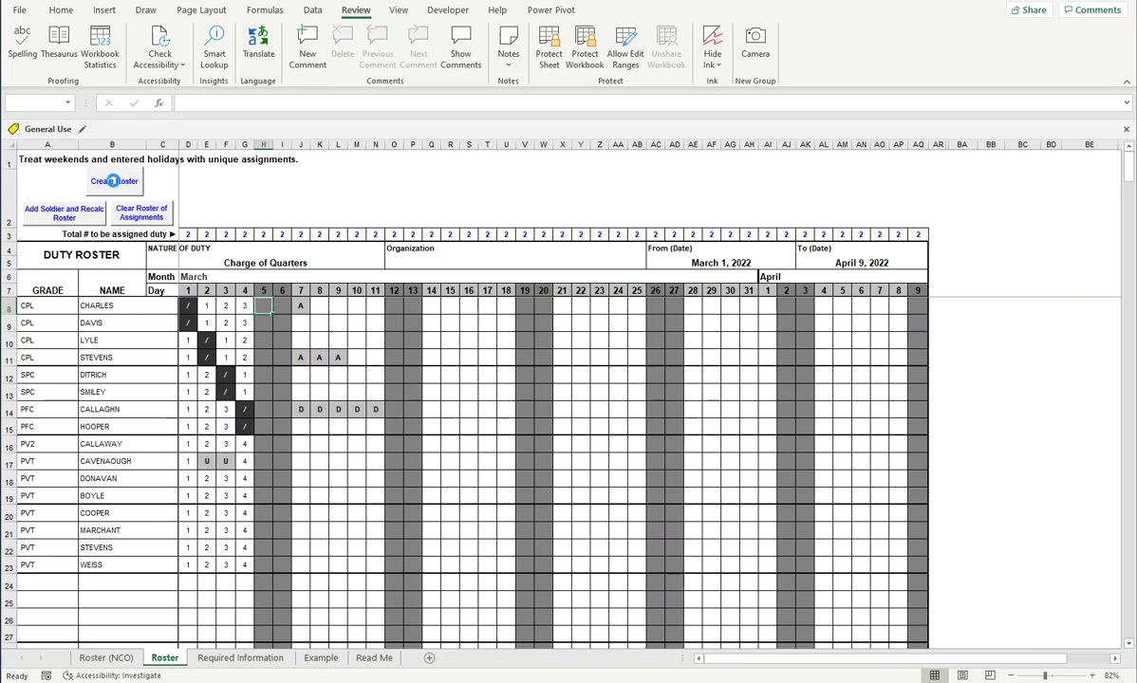
pyautogui.press('Return')
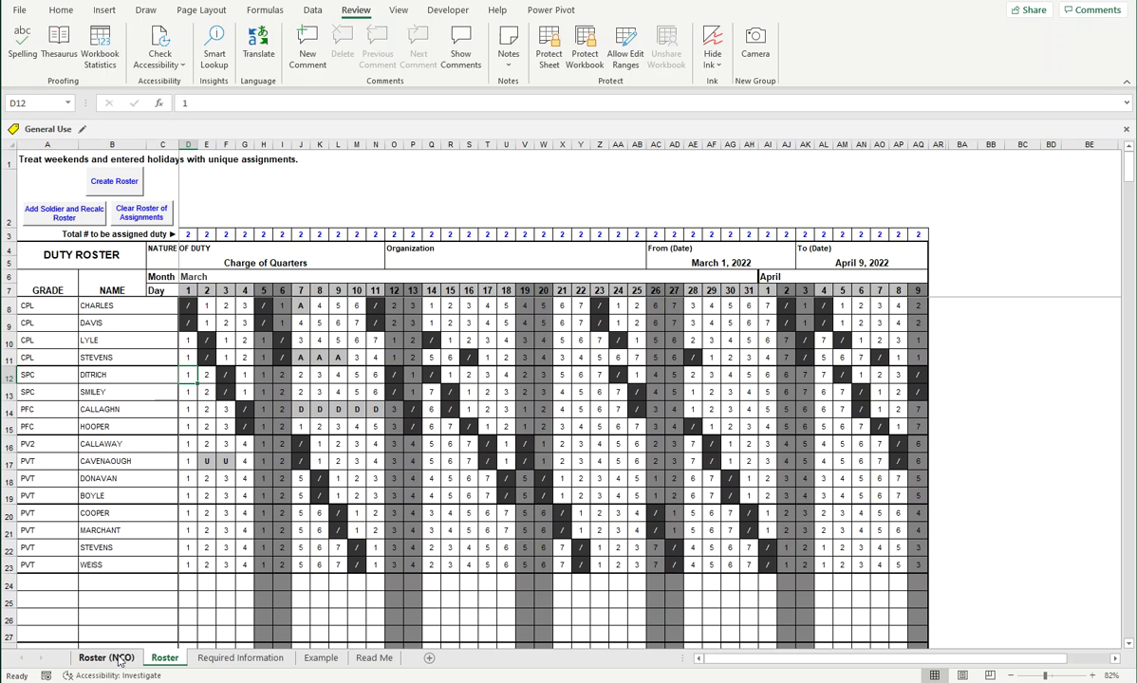
# - Copy the SSG rows A8:AQ15 with their assignments from Roster (NCO)
pyautogui.click(128, 658)
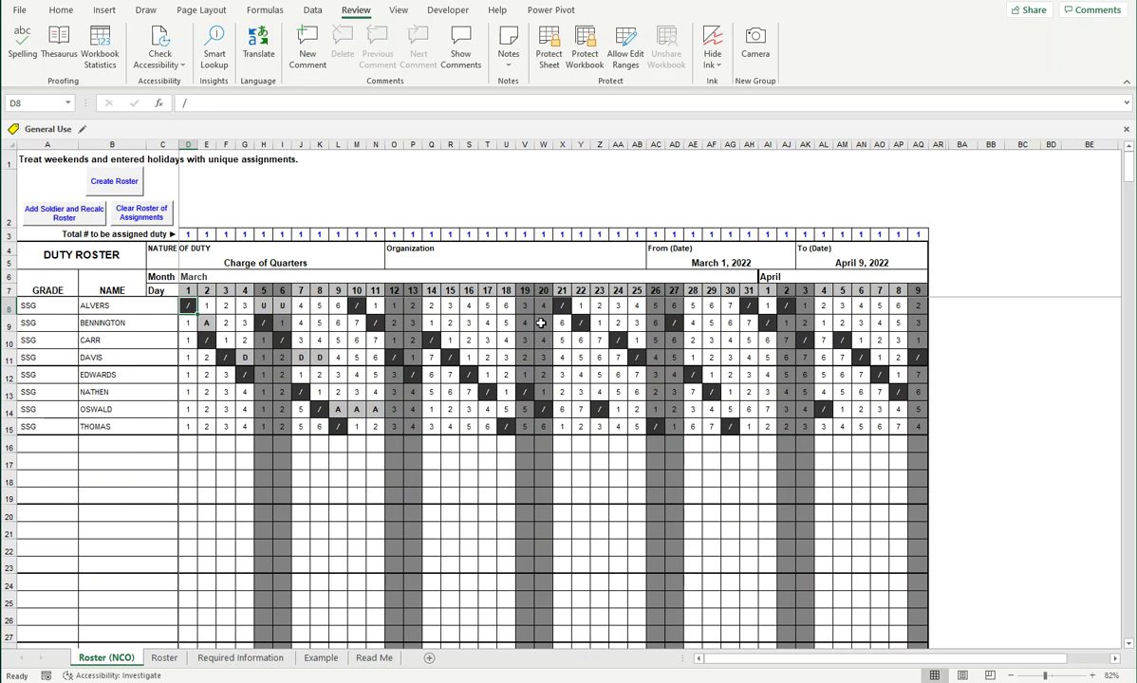
pyautogui.moveTo(52, 309); pyautogui.dragTo(918, 395)
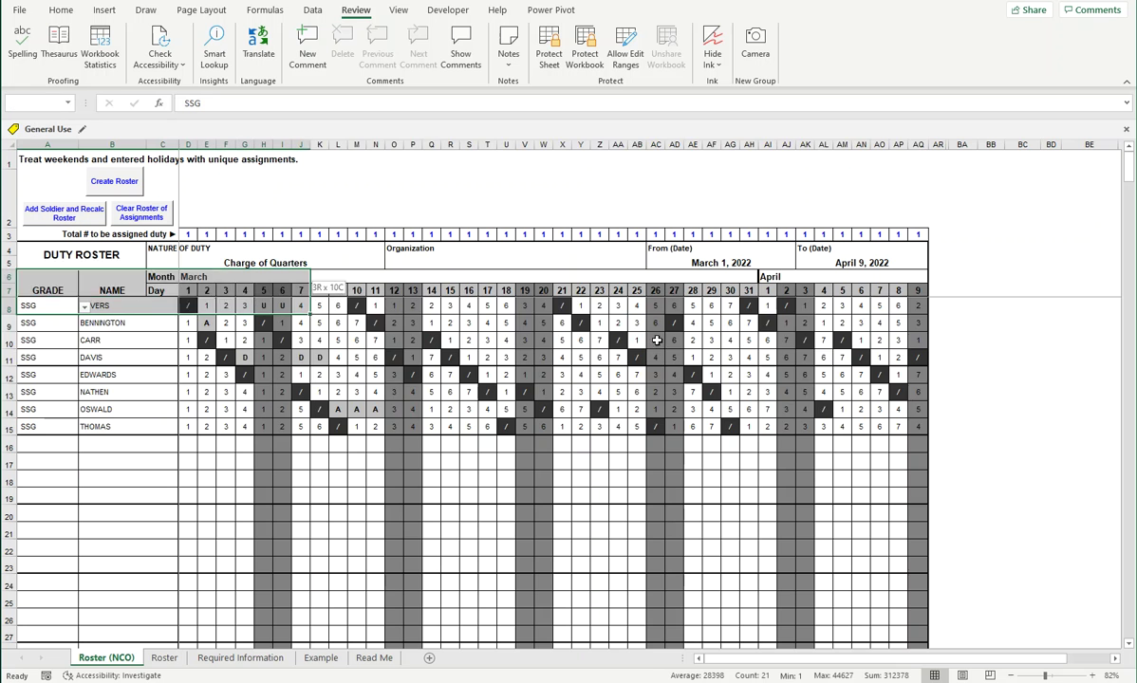
pyautogui.rightClick(906, 424)
pyautogui.click(955, 43)
# - Paste the SSG rows as values at A24 on the Roster sheet
pyautogui.click(164, 657)
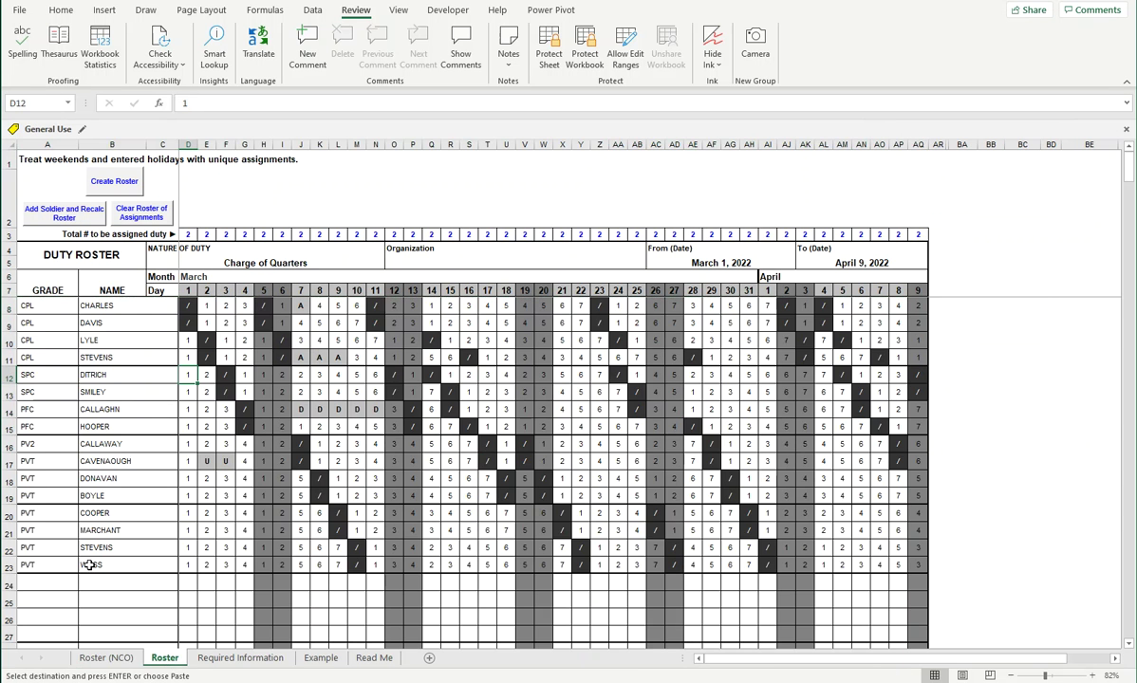
pyautogui.rightClick(37, 581)
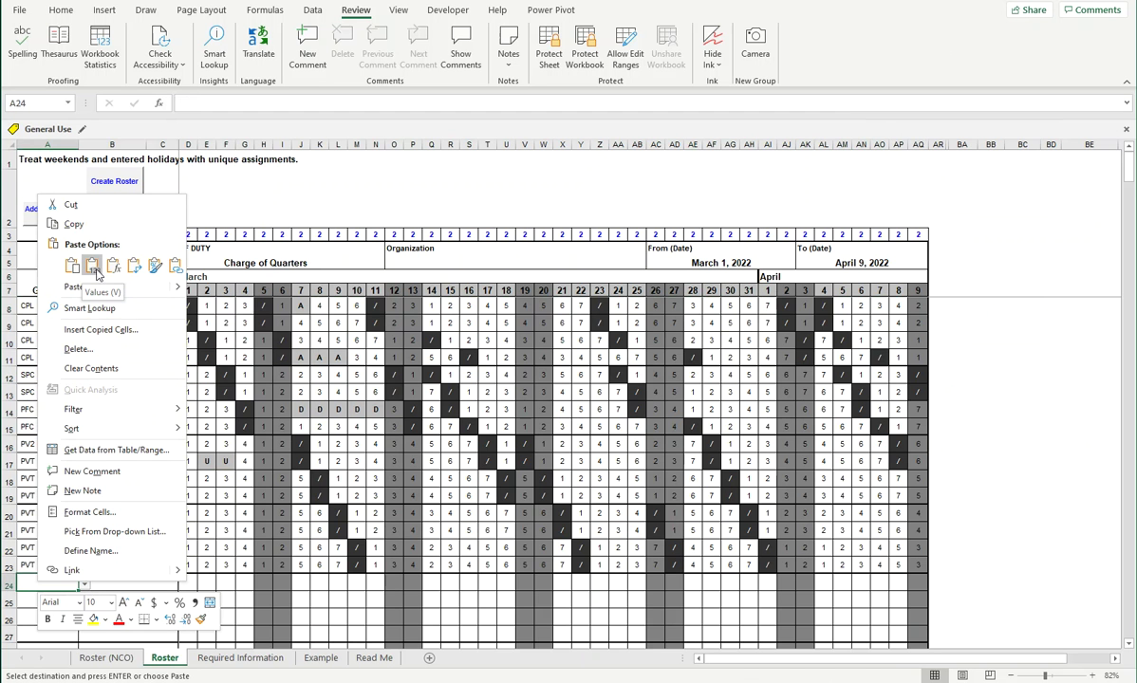
pyautogui.click(92, 267)
pyautogui.scroll(-1, 191, 454)
pyautogui.scroll(-1, 191, 454)
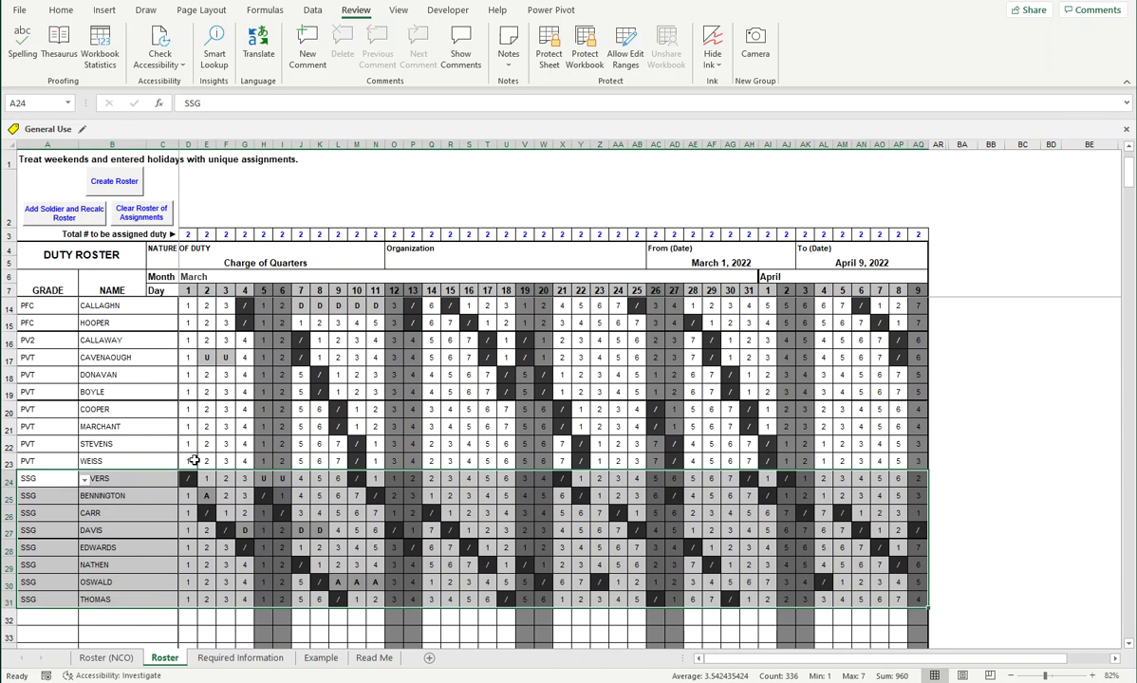
pyautogui.click(192, 452)
pyautogui.scroll(2, 194, 455)
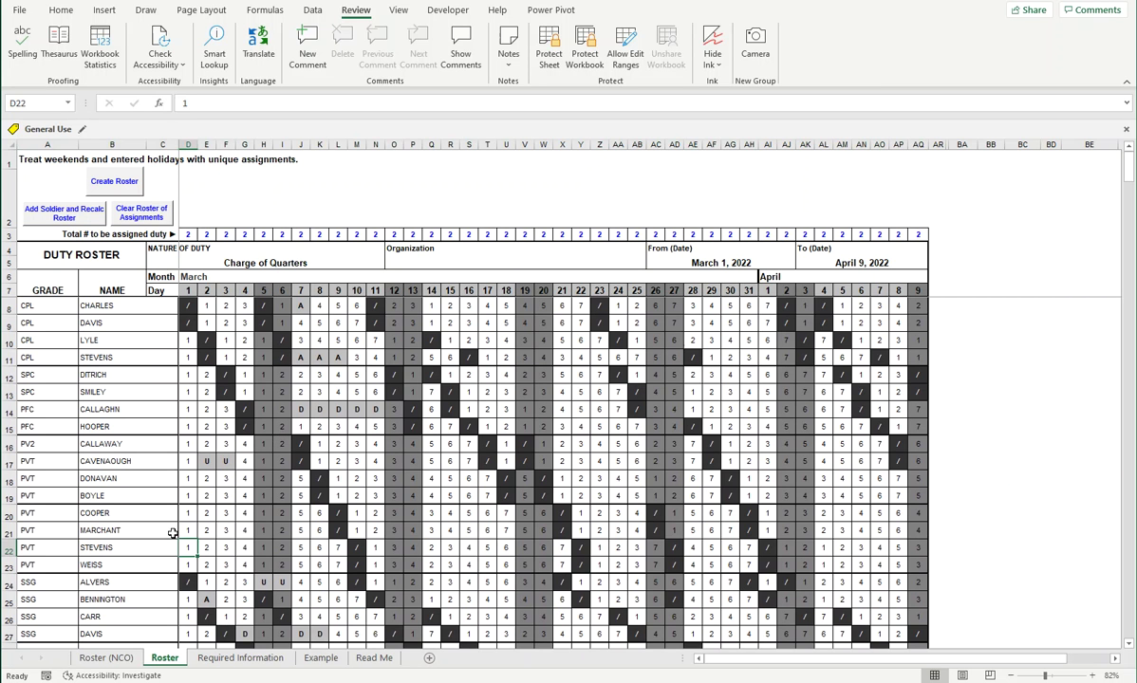
# - Clear the pasted SSG values from rows 24–31 of the Roster sheet
pyautogui.moveTo(29, 582)
pyautogui.mouseDown()
pyautogui.moveTo(794, 633)
pyautogui.moveTo(914, 657)
pyautogui.mouseUp()
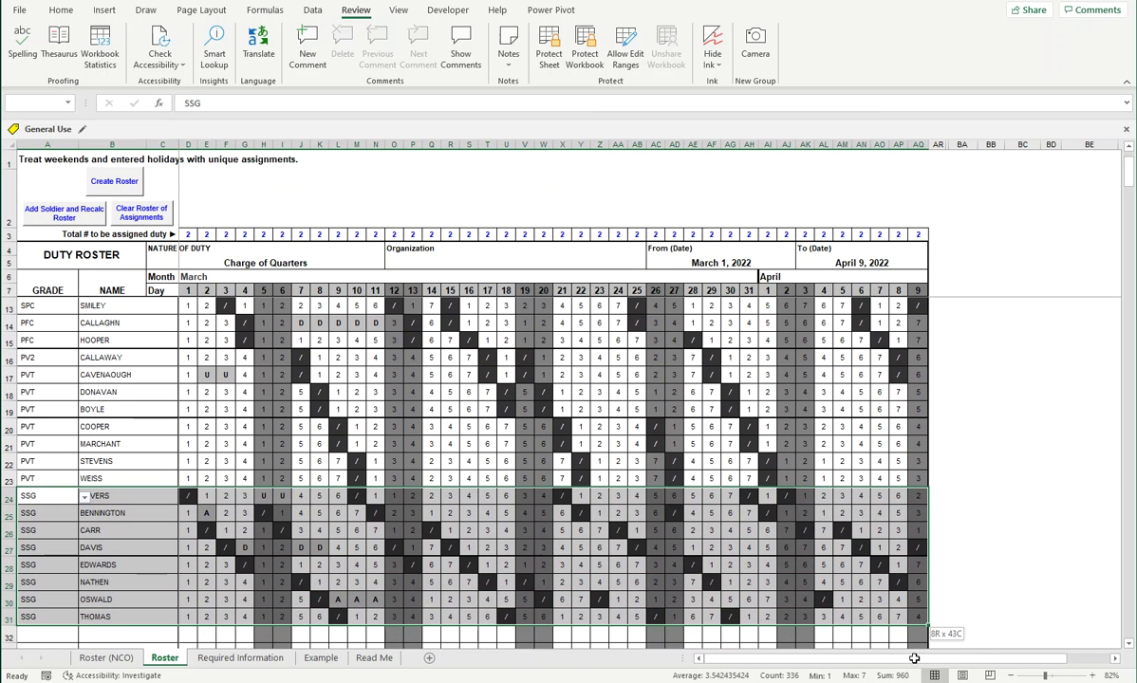
pyautogui.moveTo(914, 656); pyautogui.dragTo(914, 622)
pyautogui.press('Delete')
pyautogui.moveTo(914, 497); pyautogui.dragTo(906, 594)
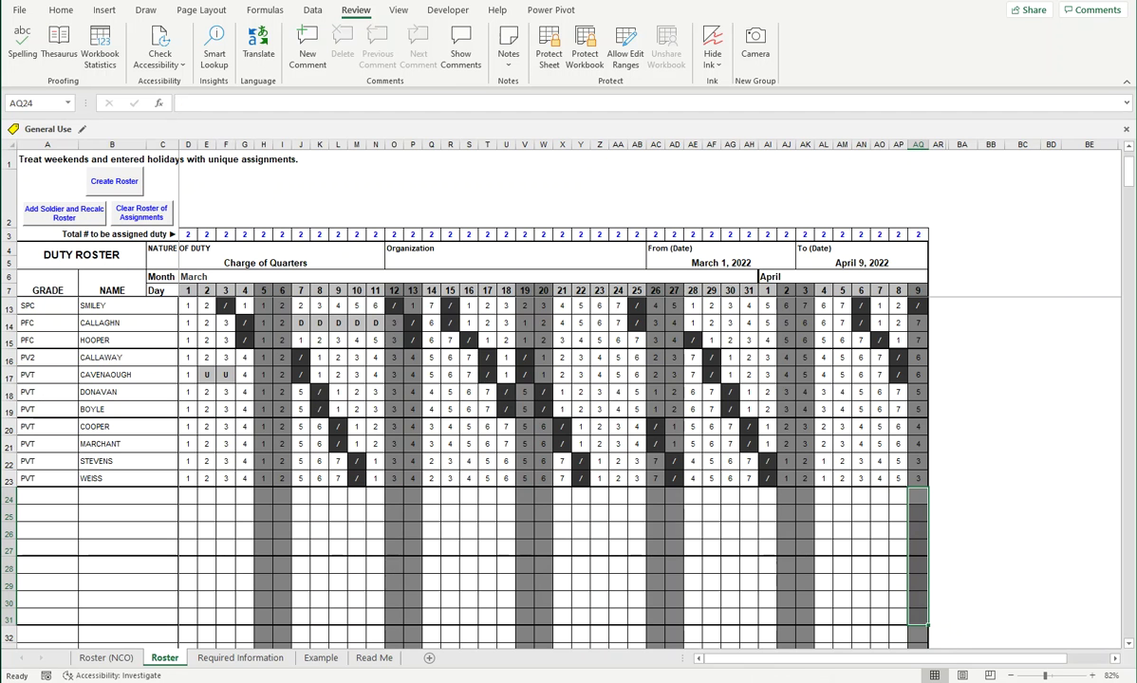
# - Capture Roster (NCO) range A8:AQ15 with the Camera tool and go to Roster
pyautogui.click(107, 657)
pyautogui.click(166, 477)
pyautogui.moveTo(29, 306)
pyautogui.mouseDown()
pyautogui.moveTo(906, 438)
pyautogui.moveTo(901, 425)
pyautogui.mouseUp()
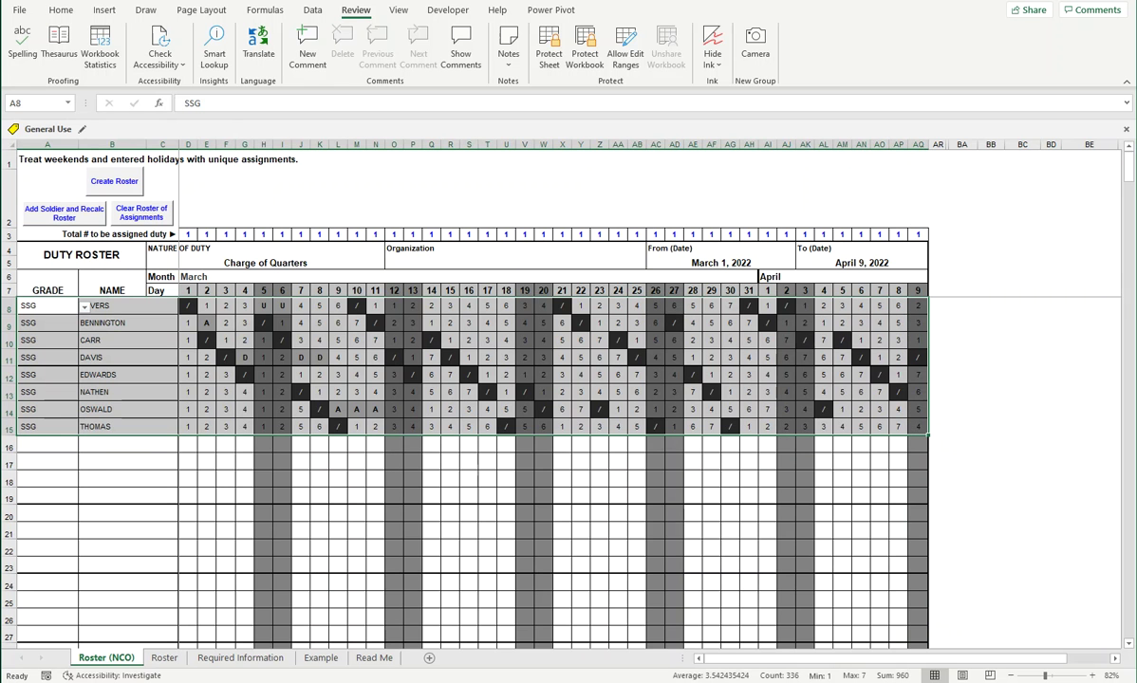
pyautogui.click(756, 43)
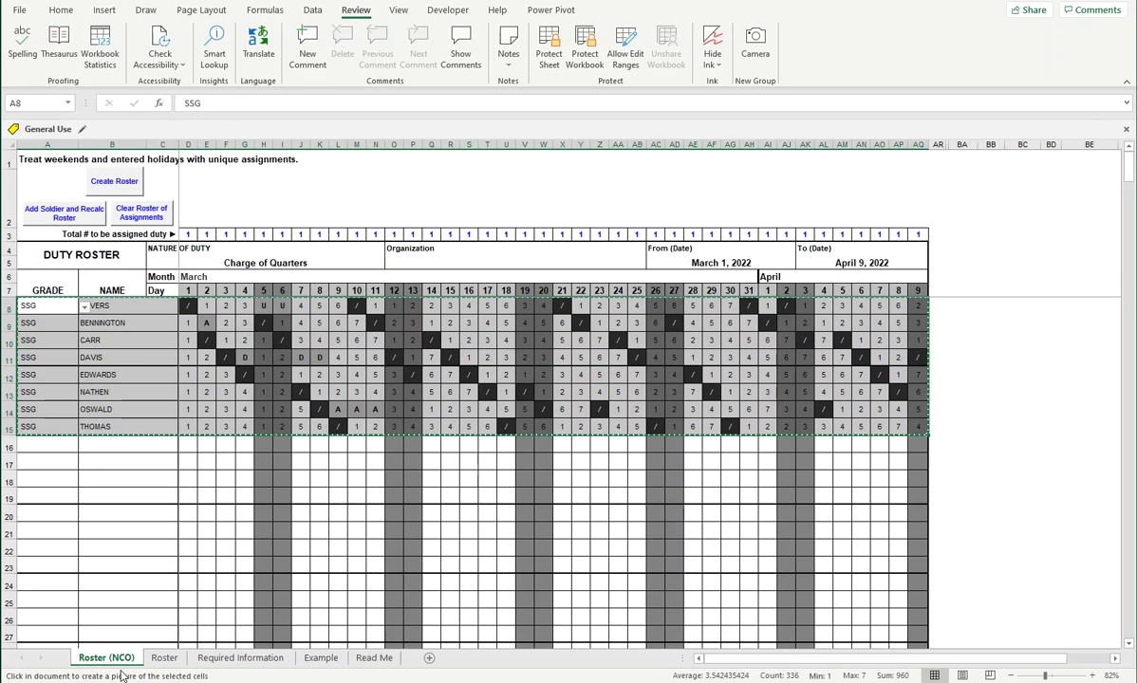
pyautogui.click(164, 657)
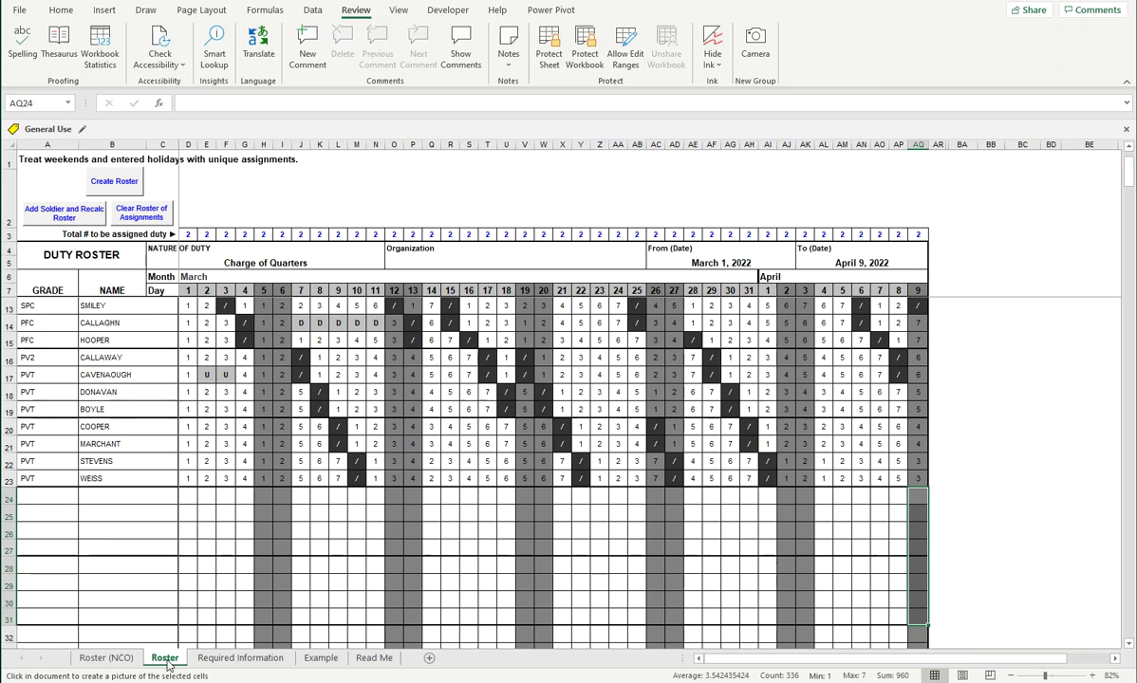
# - Drop the NCO camera picture at A24 and align it with the day columns
pyautogui.click(24, 494)
pyautogui.rightClick(28, 501)
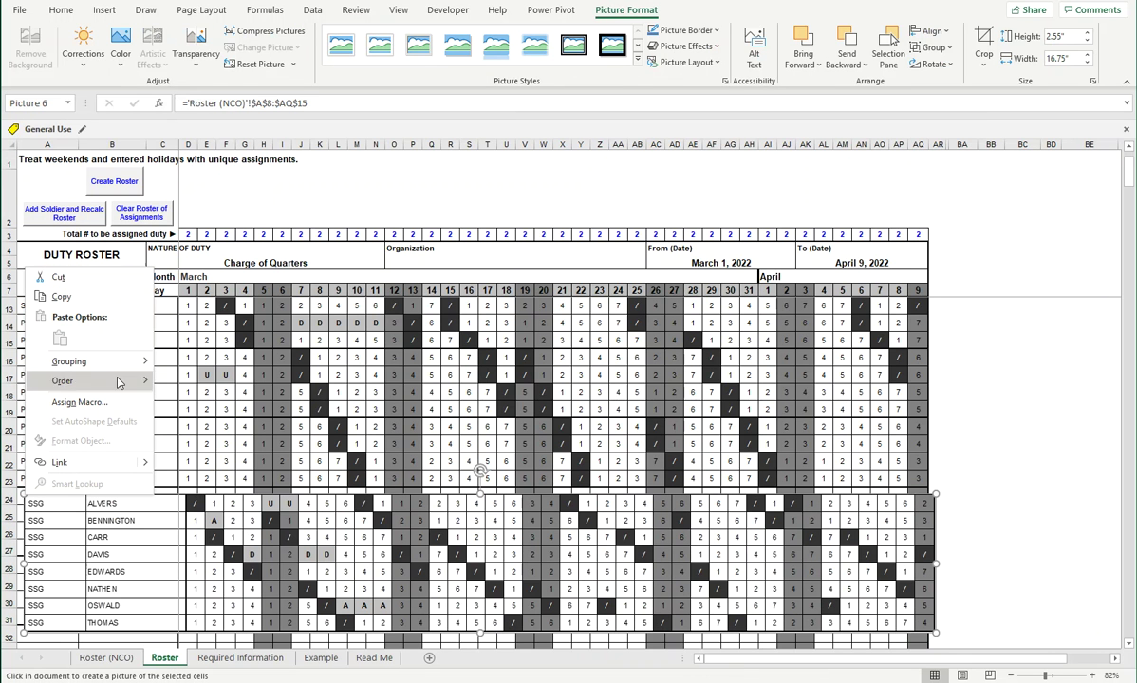
pyautogui.click(291, 500)
pyautogui.moveTo(280, 494); pyautogui.dragTo(268, 487)
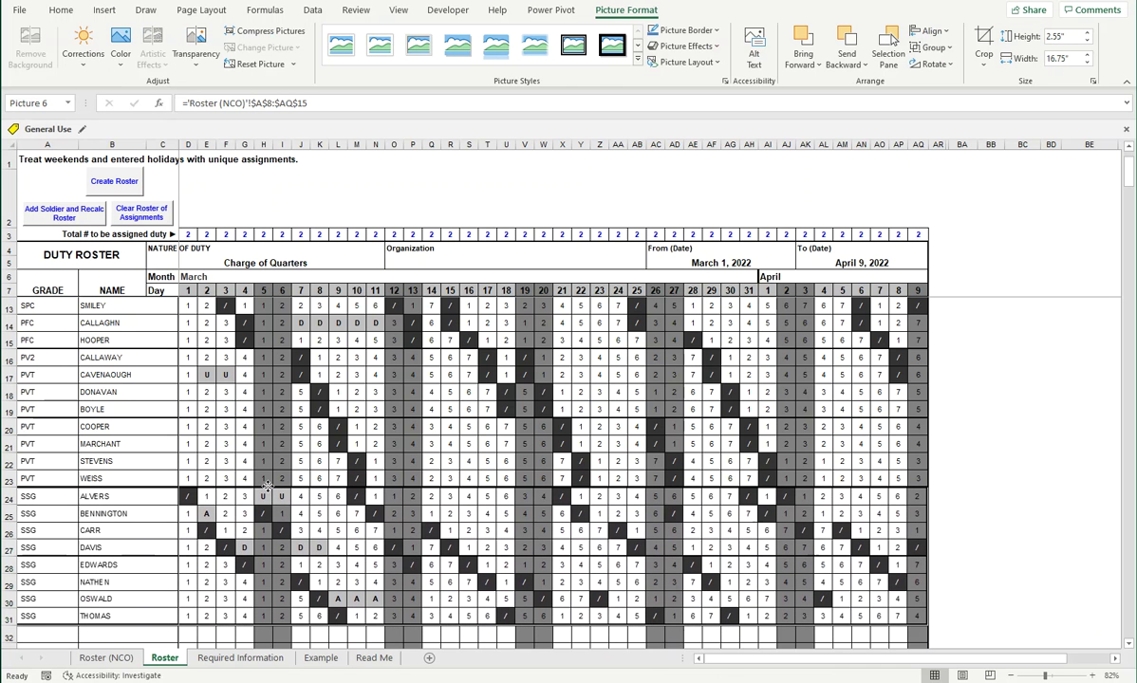
pyautogui.moveTo(268, 486); pyautogui.dragTo(267, 493)
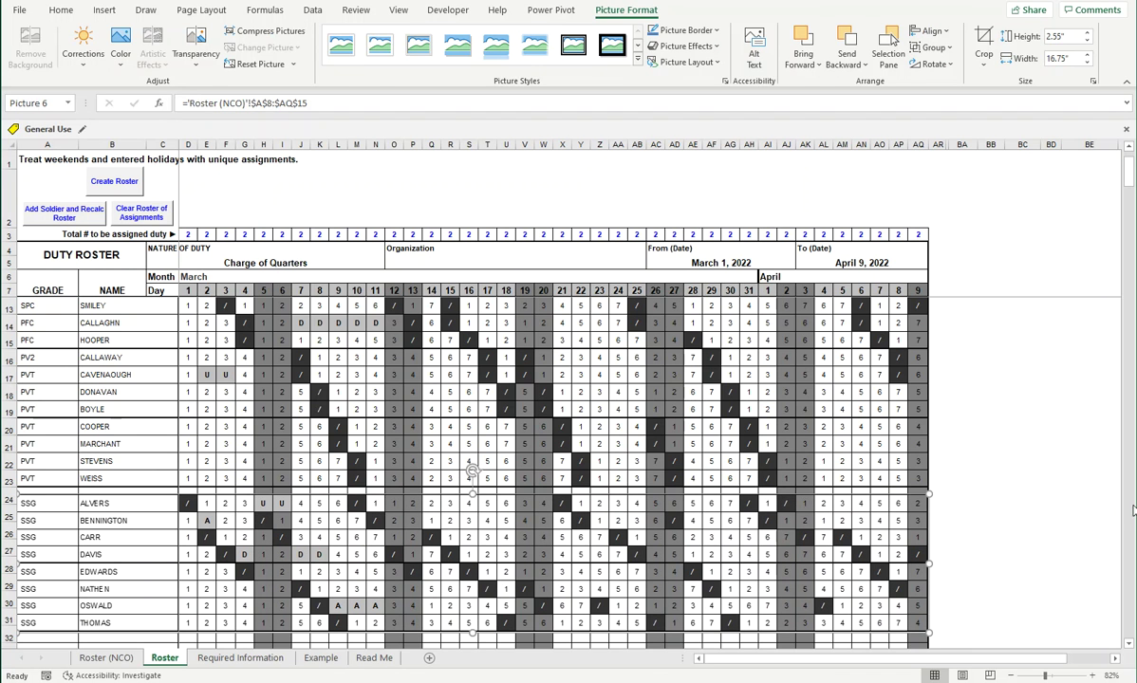
pyautogui.click(1070, 512)
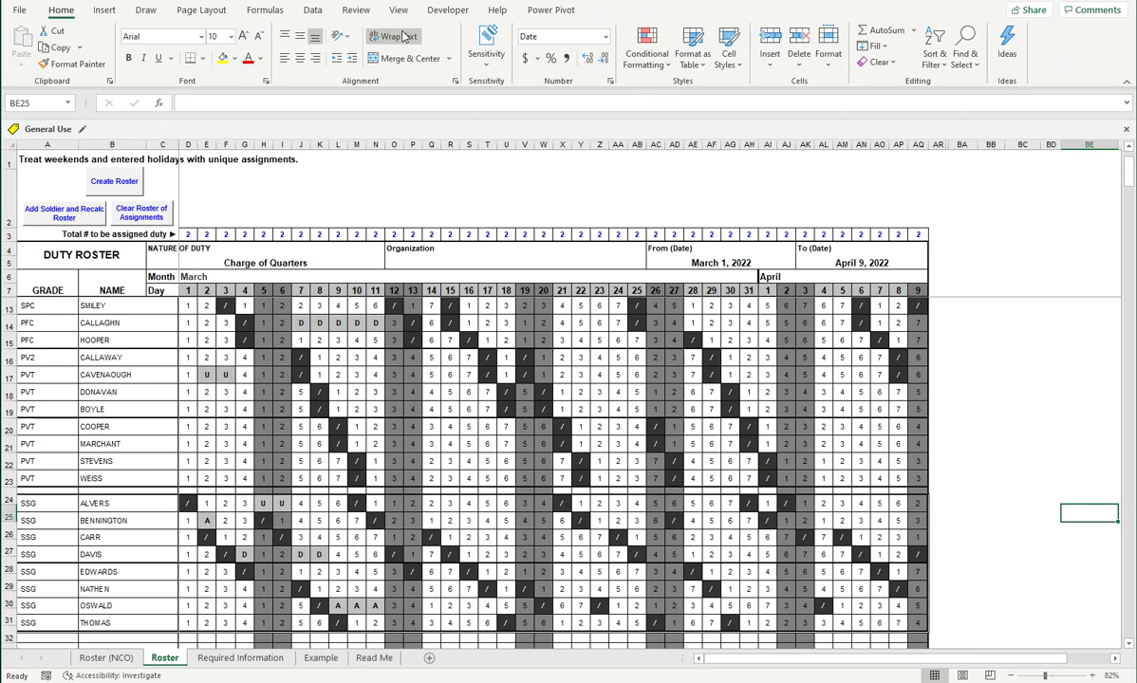
# - Nudge the linked SSG picture flush under row 23, then protect the Roster sheet
pyautogui.click(353, 10)
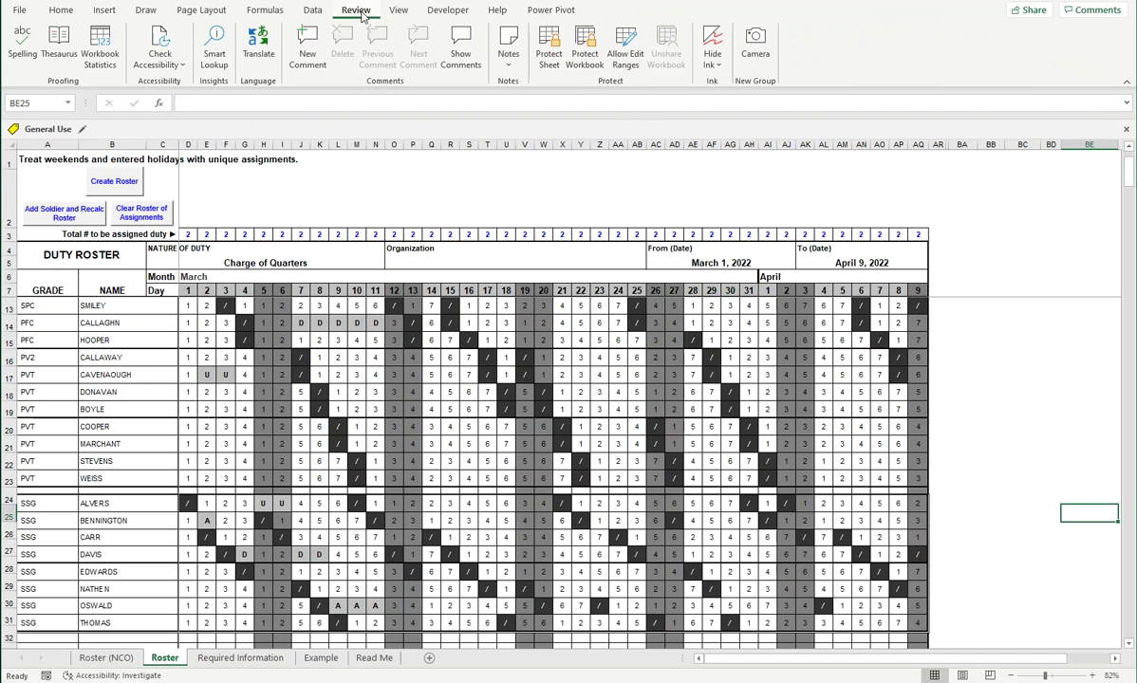
pyautogui.click(547, 45)
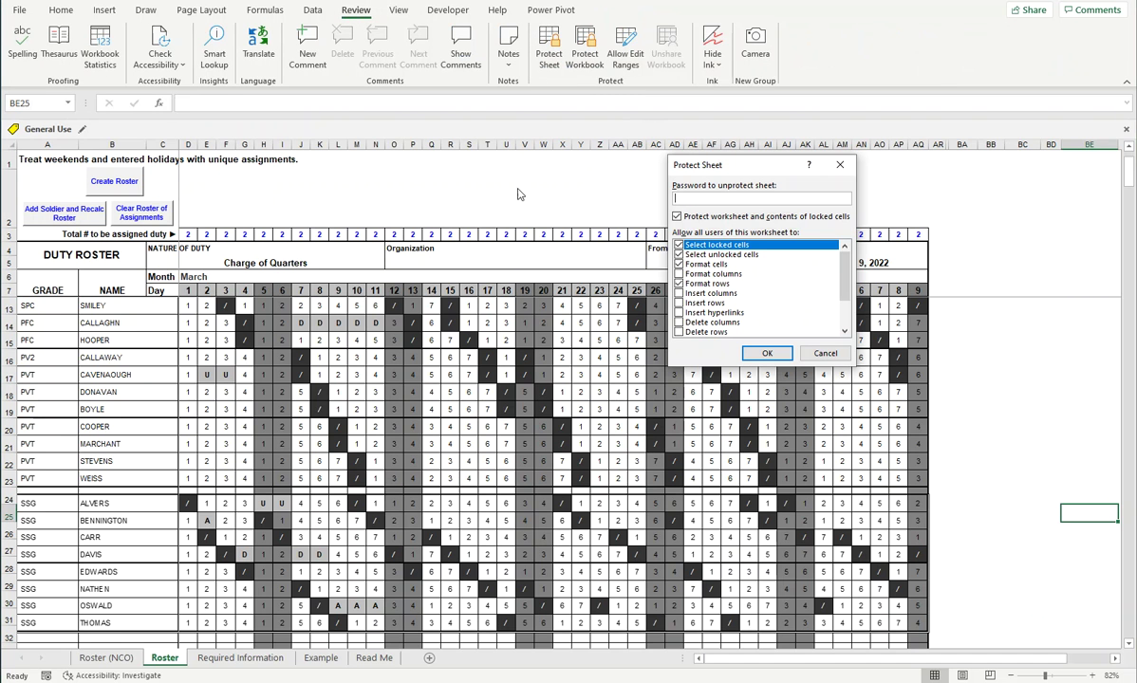
pyautogui.click(767, 353)
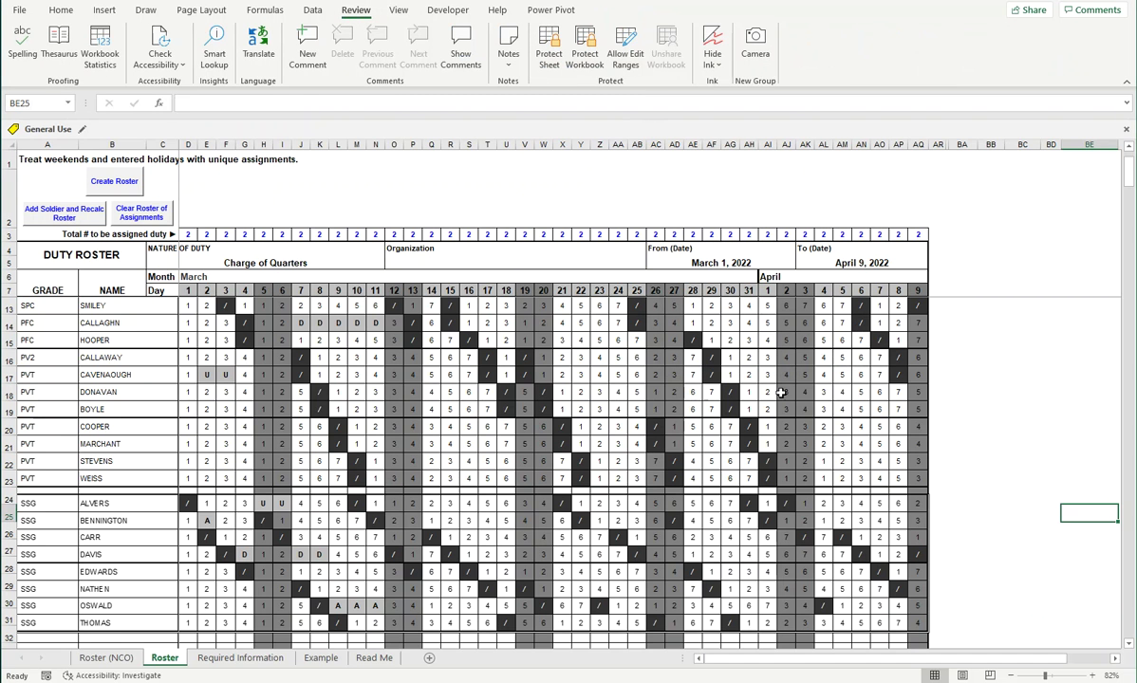
pyautogui.click(284, 519)
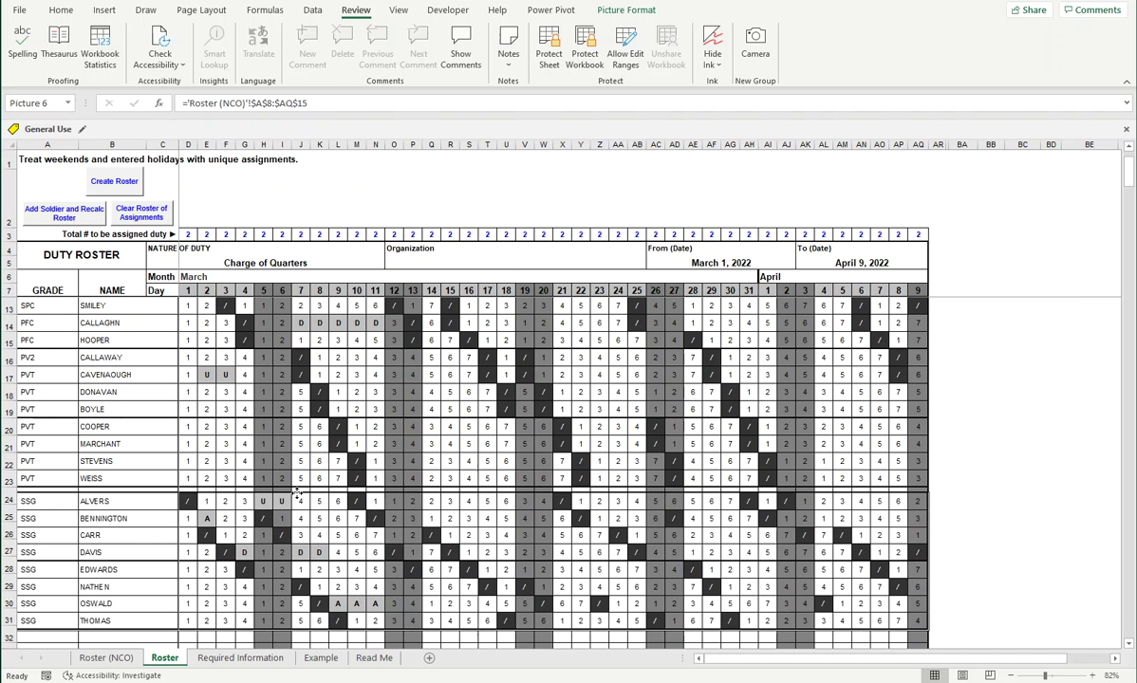
pyautogui.moveTo(297, 492); pyautogui.dragTo(294, 485)
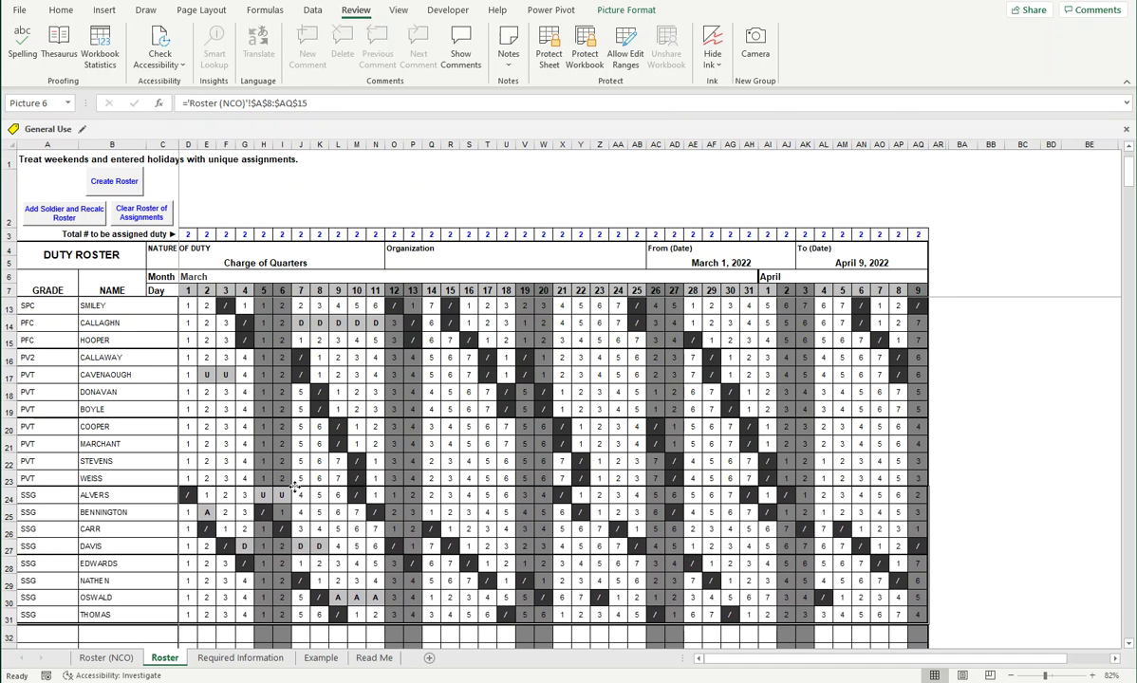
pyautogui.click(986, 426)
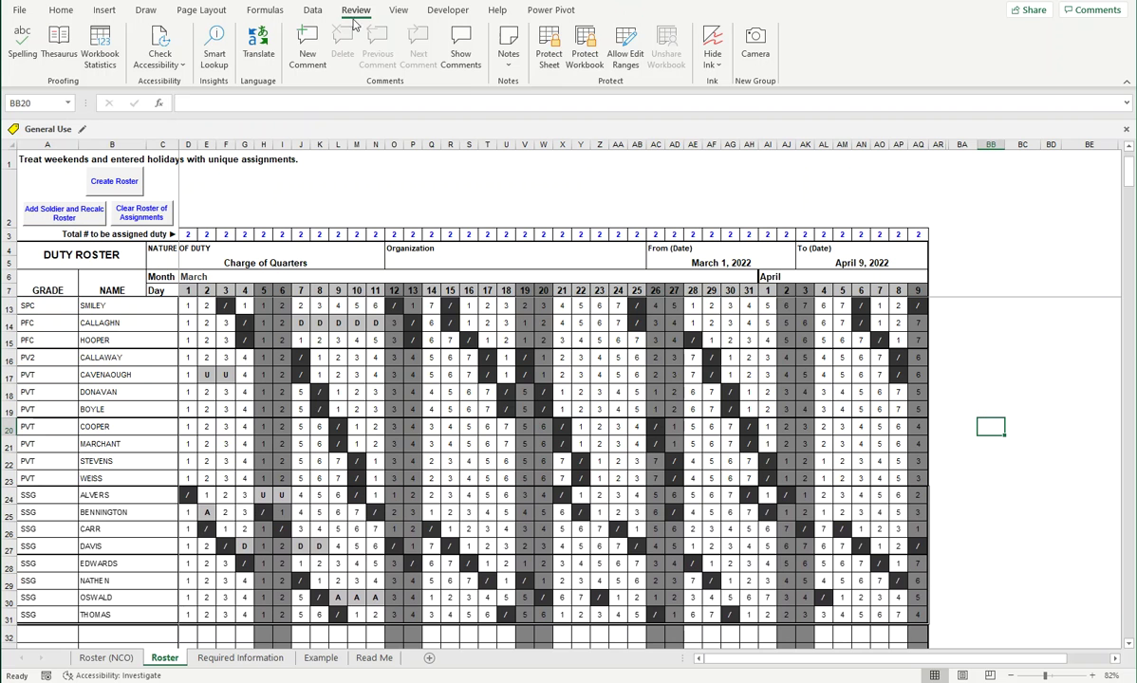
pyautogui.click(548, 52)
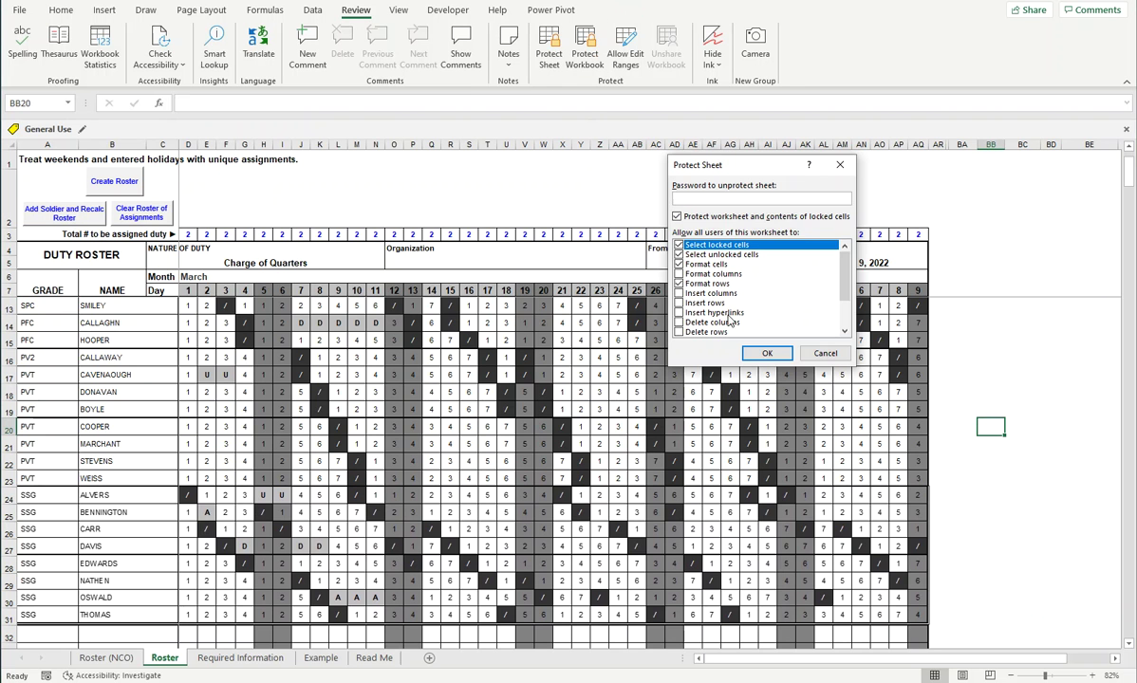
pyautogui.click(765, 353)
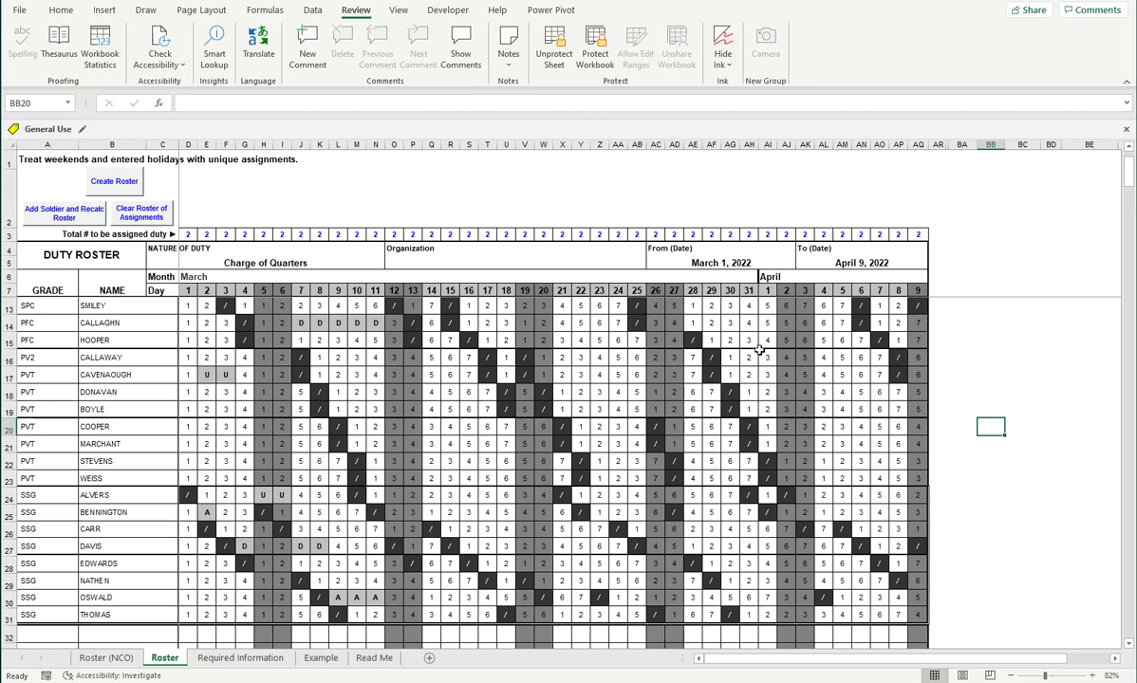
# - On Roster (NCO), enter 8 in AG15 and re-edit AG14, moving the 30 March duty from Thomas to Oswald
pyautogui.click(109, 662)
pyautogui.click(261, 410)
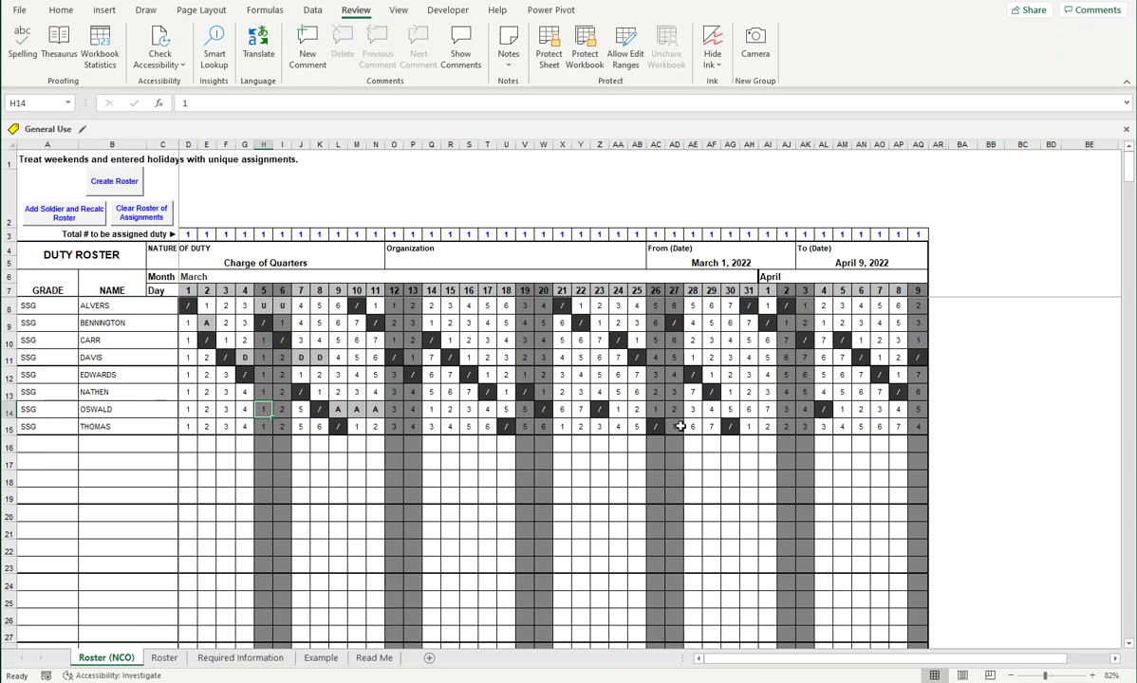
pyautogui.click(734, 428)
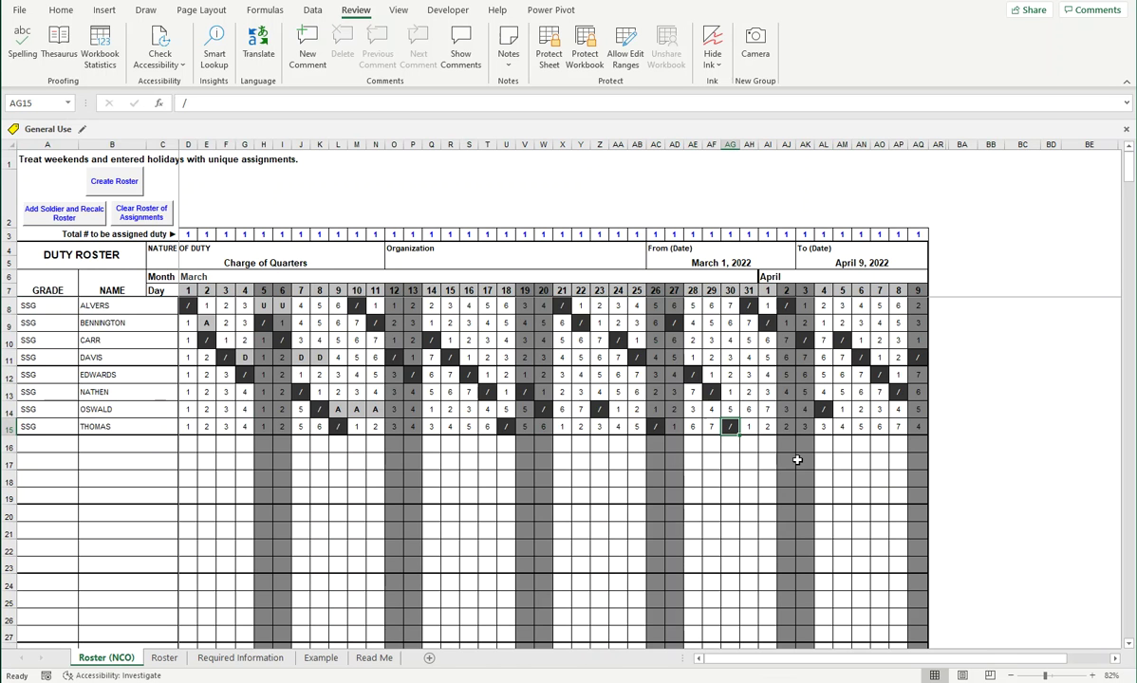
pyautogui.write('8')
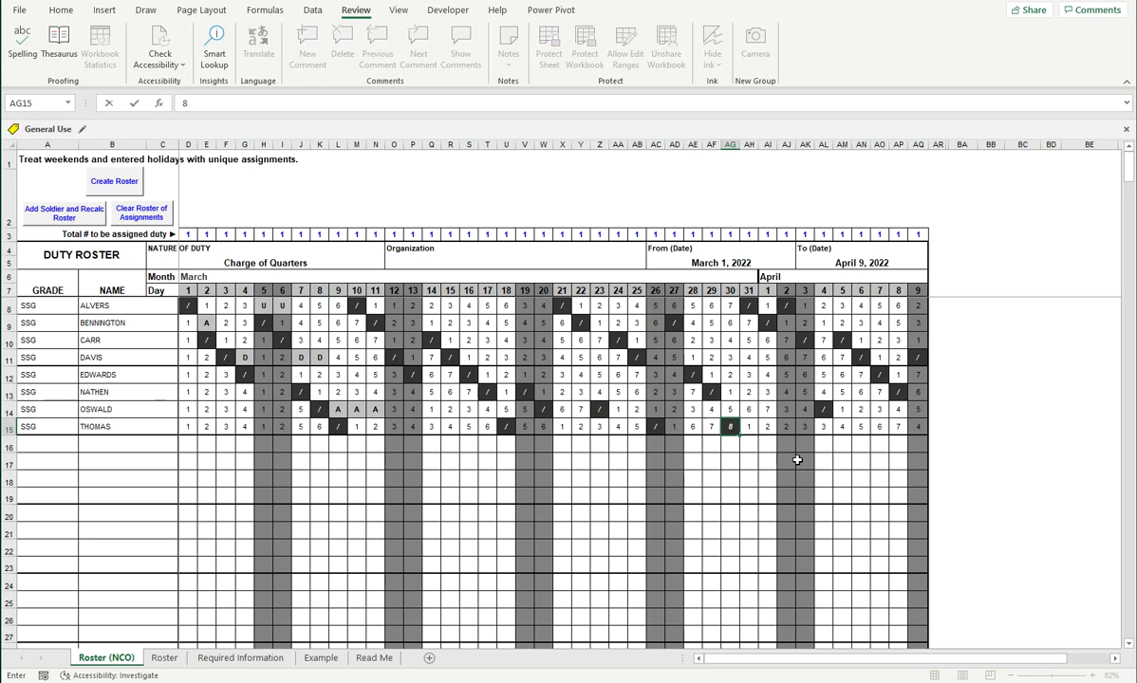
pyautogui.press('Up')
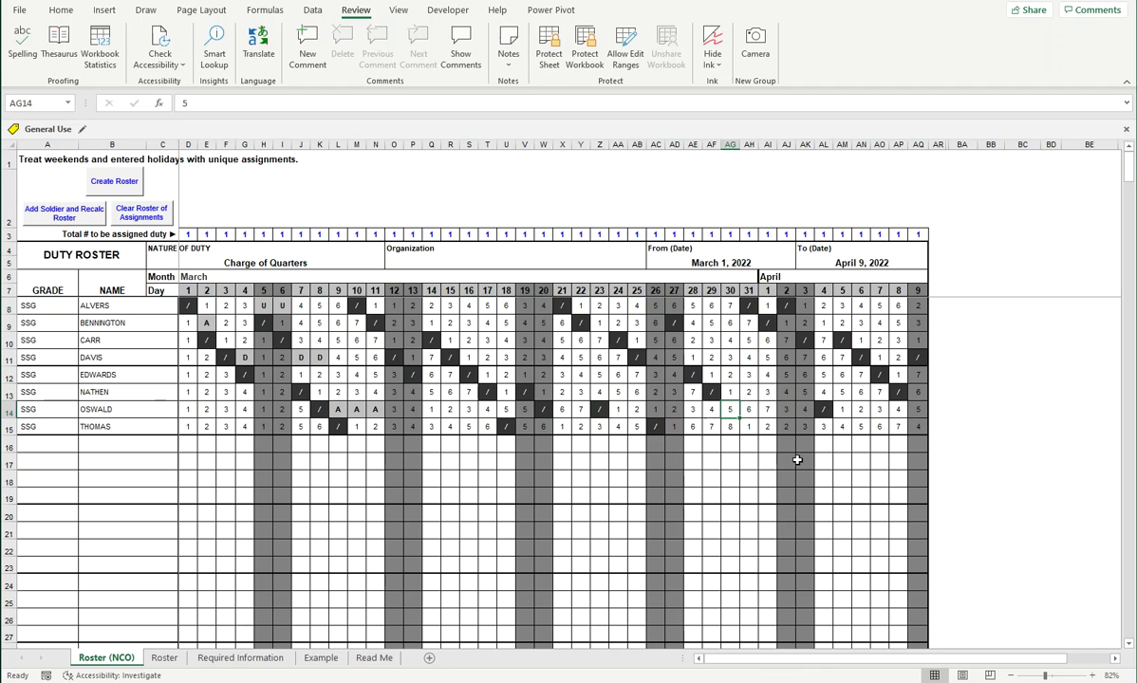
pyautogui.write('?')
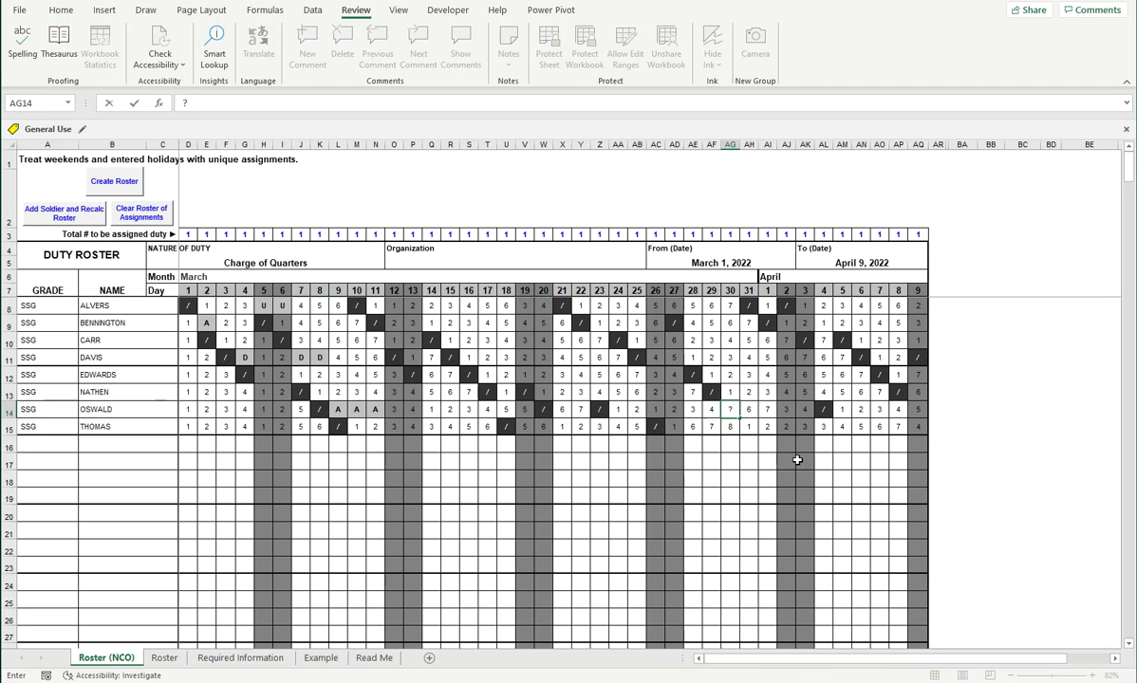
pyautogui.press('Return')
# - Scroll through the Roster sheet to verify the linked NCO picture shows Oswald's 8 on 30 March
pyautogui.click(164, 657)
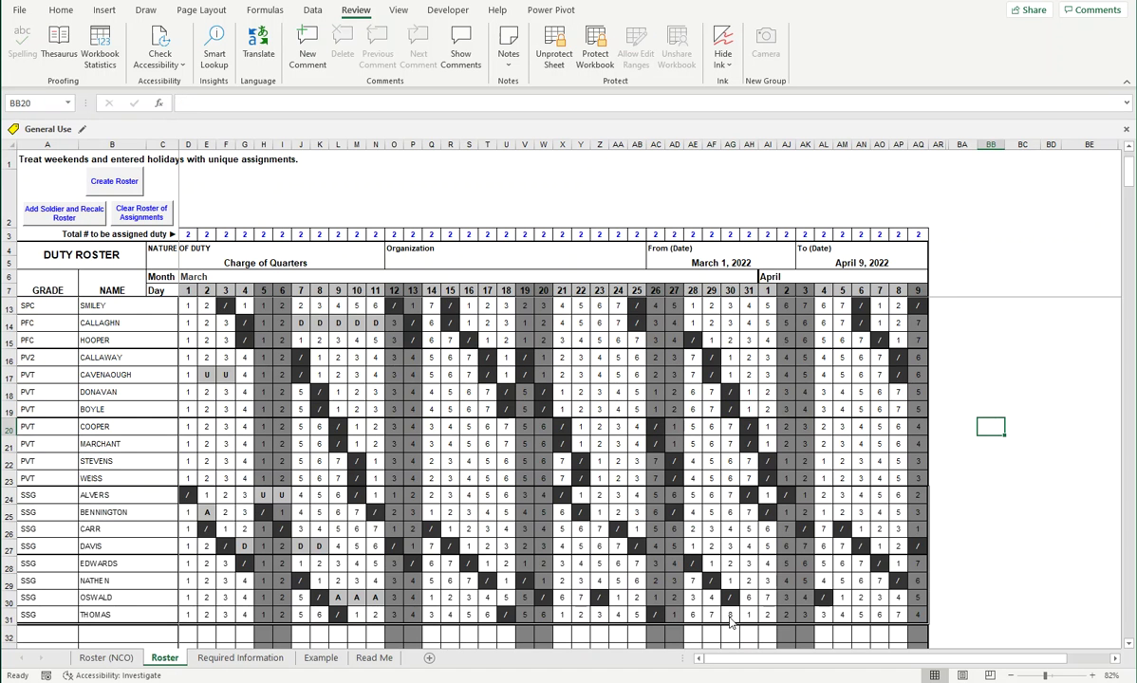
pyautogui.scroll(2, 679, 644)
pyautogui.scroll(-3, 702, 645)
pyautogui.scroll(3, 700, 646)
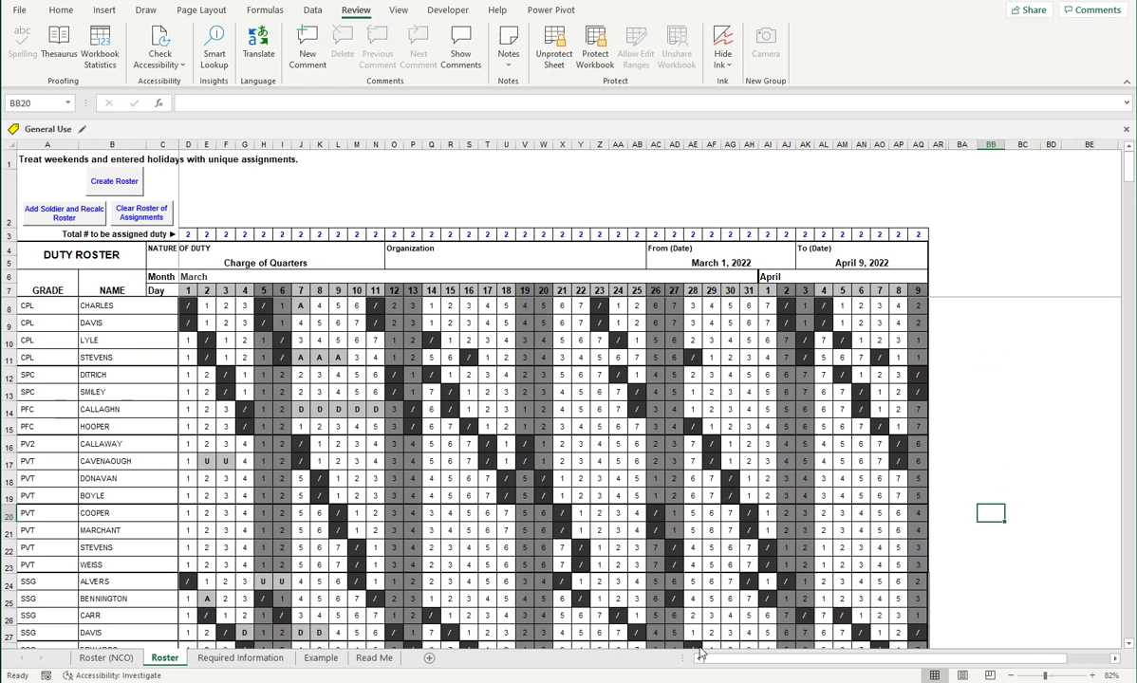
pyautogui.scroll(-3, 699, 650)
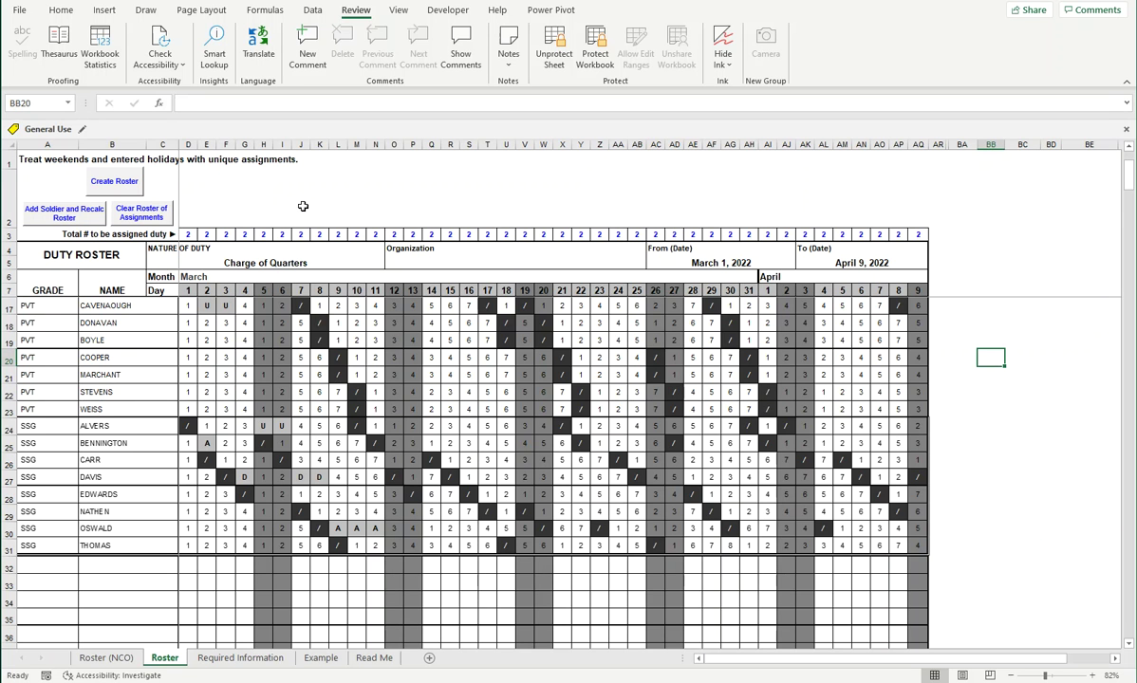
pyautogui.click(231, 584)
pyautogui.scroll(2, 255, 585)
pyautogui.scroll(-1, 261, 581)
pyautogui.scroll(-1, 261, 581)
pyautogui.scroll(-1, 261, 580)
pyautogui.scroll(3, 202, 489)
pyautogui.scroll(1, 191, 456)
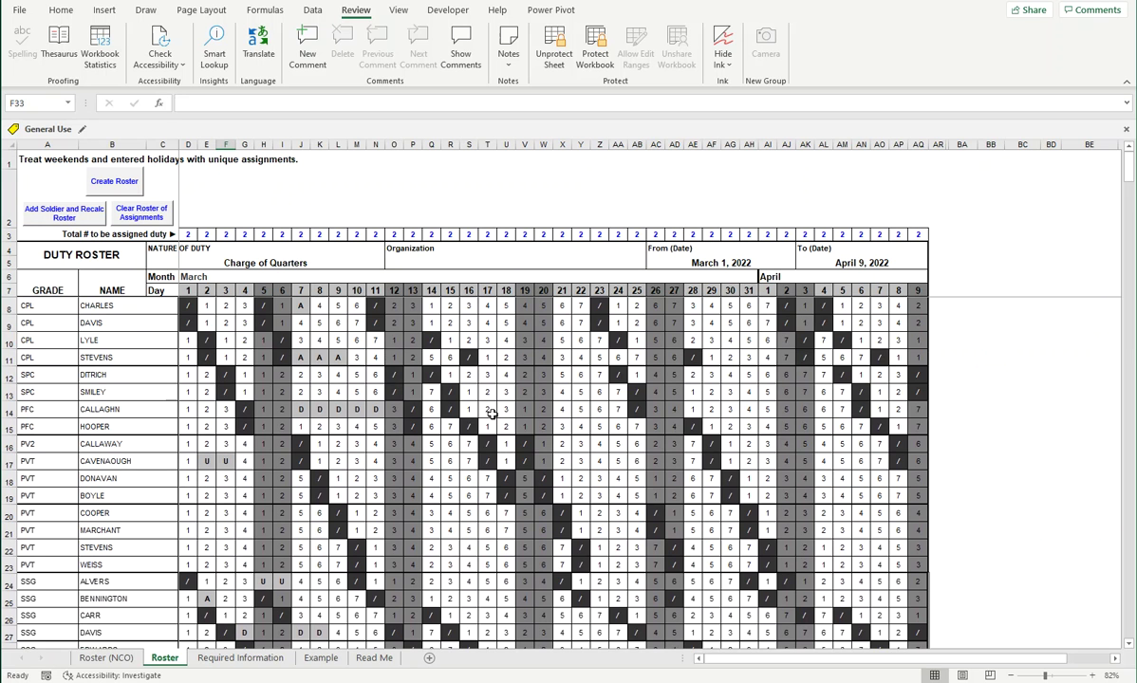